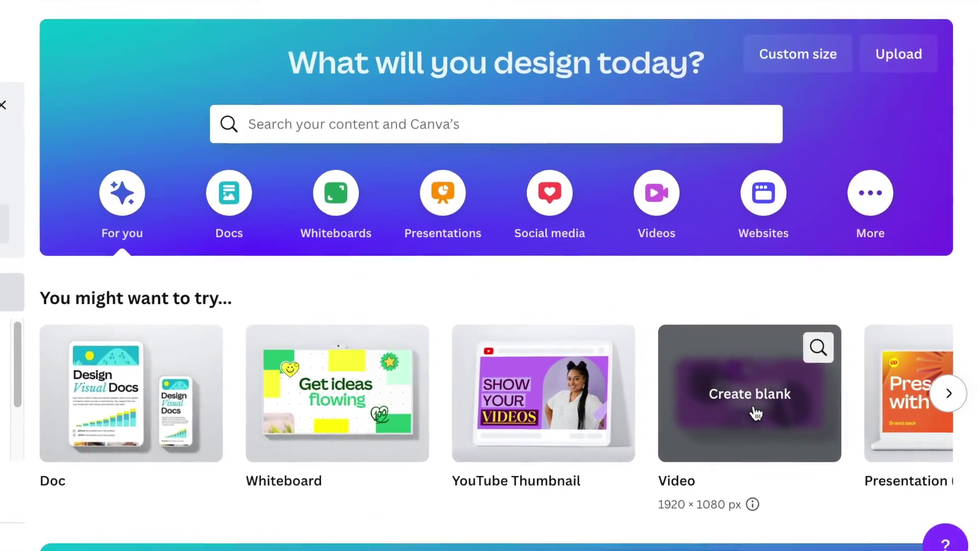
Start a blank video with Anton 'MOVE YOUR TEXT' on three lines, left-aligned, letter spacing 36
click(765, 412)
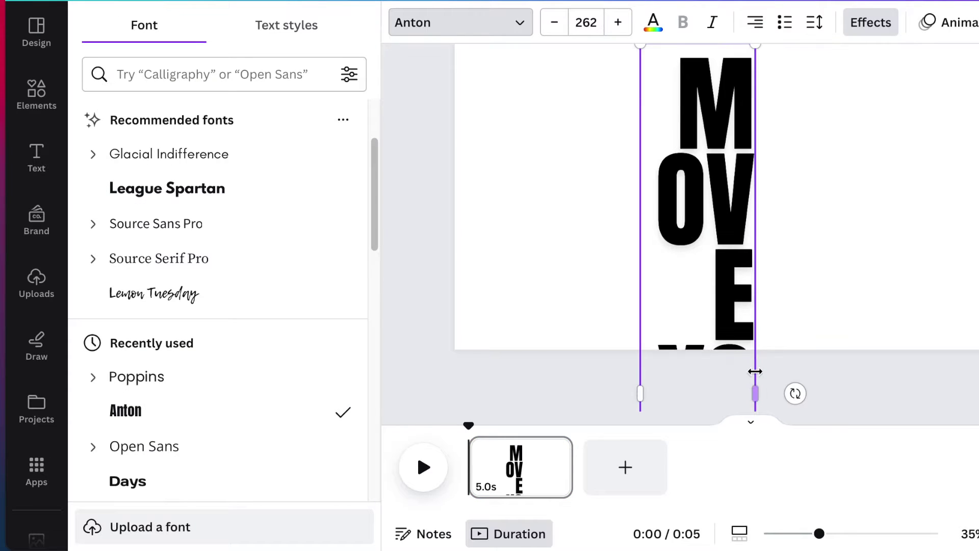
drag(754, 394, 909, 390)
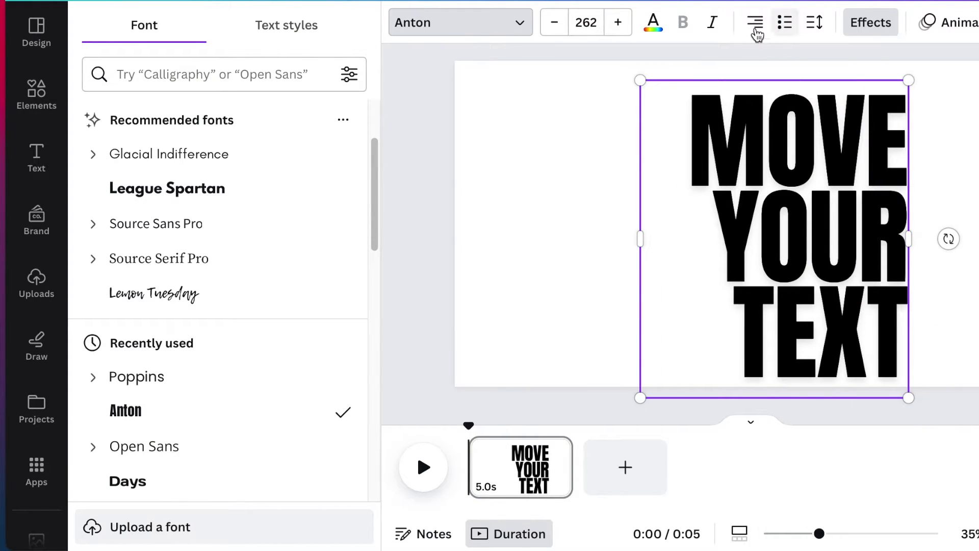
click(755, 22)
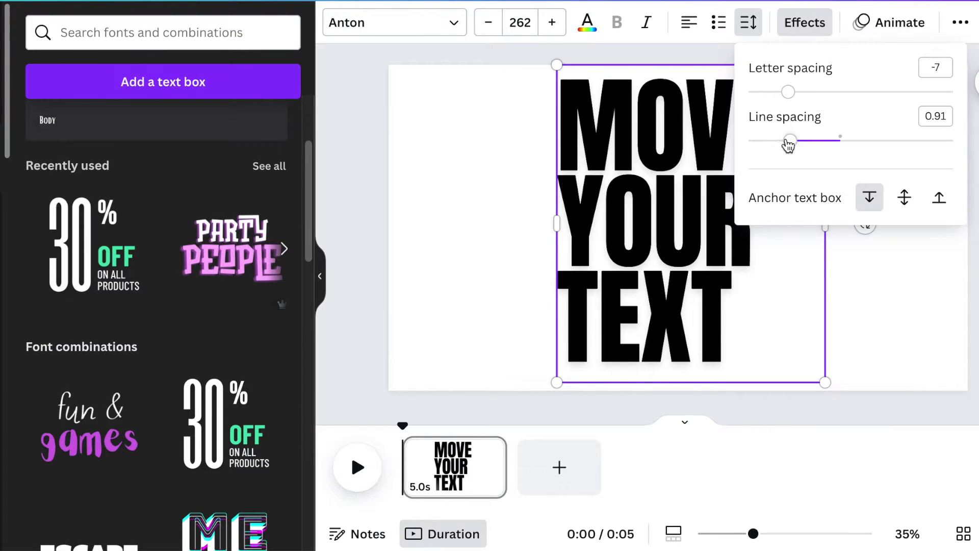
drag(790, 90, 797, 92)
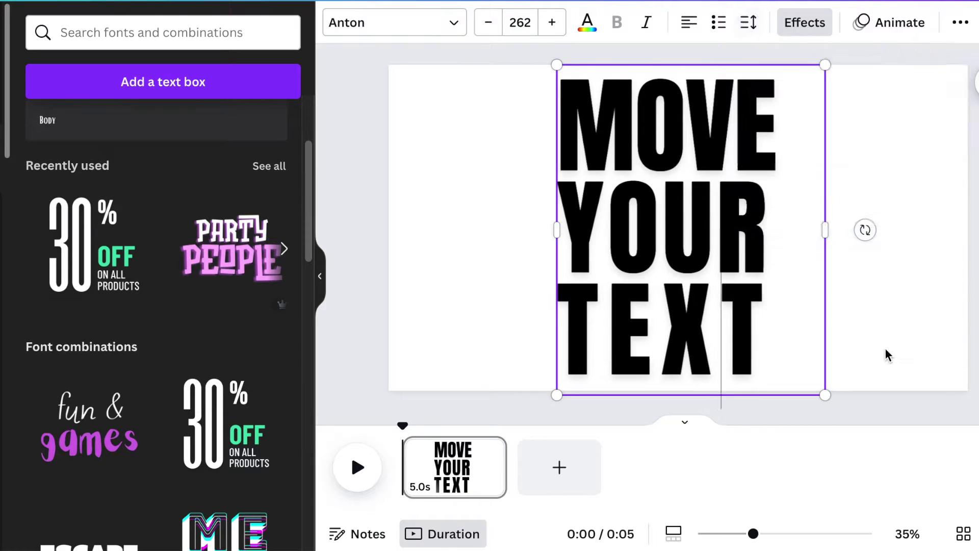
In Effects, switch the style from Lift to None and apply the Curve shape to the text
click(813, 26)
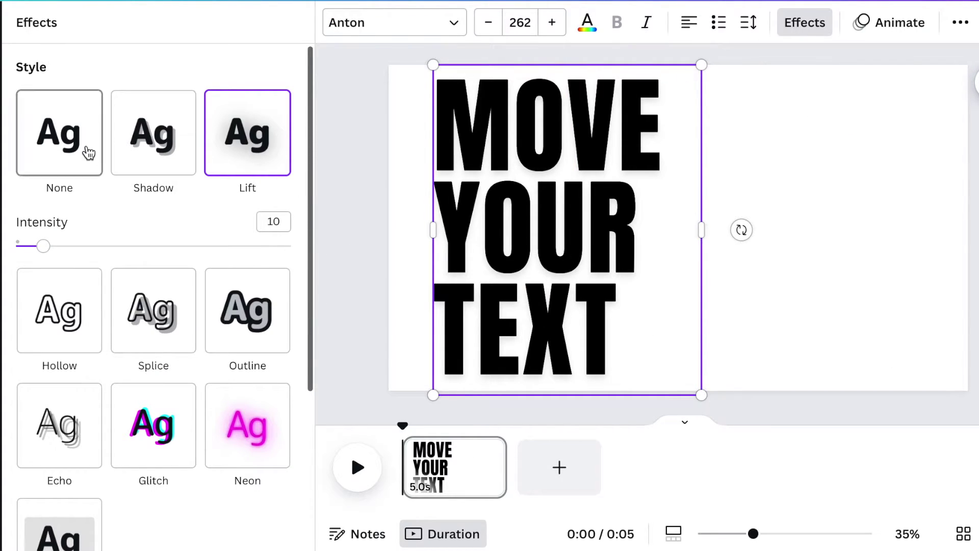
click(87, 153)
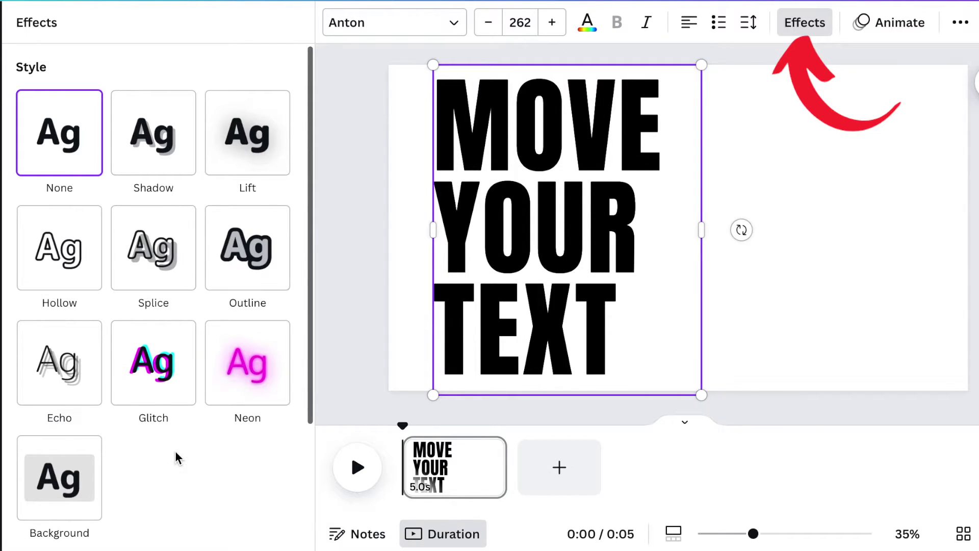
scroll(174, 457, down, 2)
scroll(177, 457, down, 2)
click(155, 481)
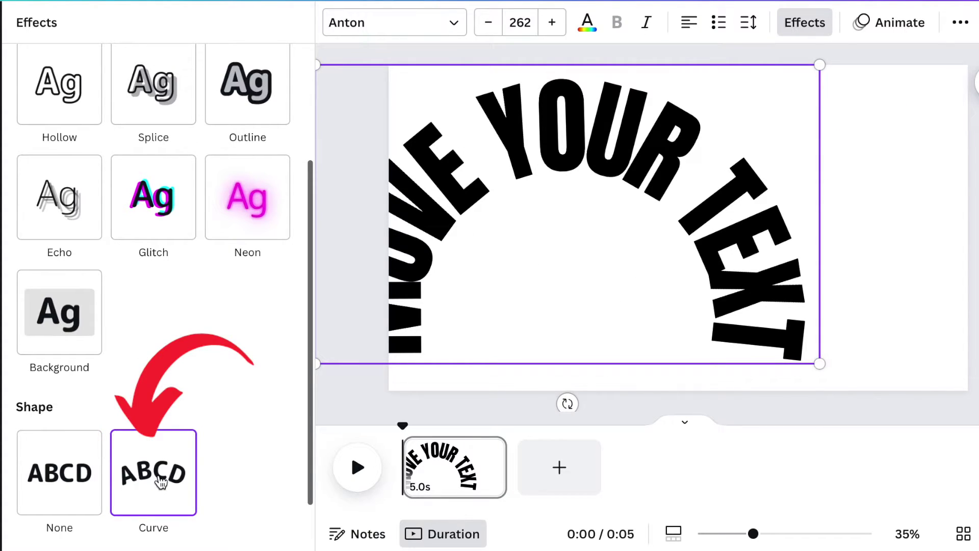
scroll(160, 481, down, 1)
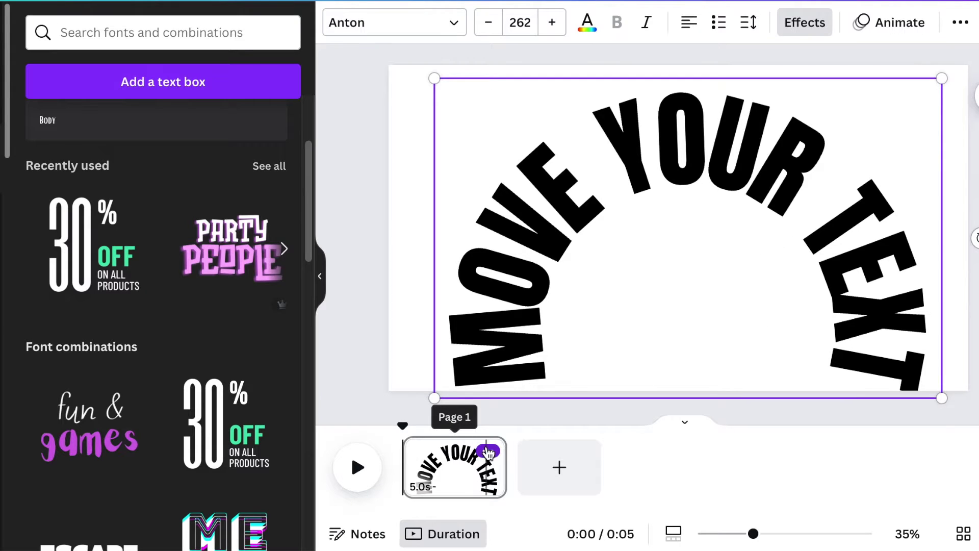
Duplicate the curved-text page and give page 2's text the Hollow outline effect
click(488, 452)
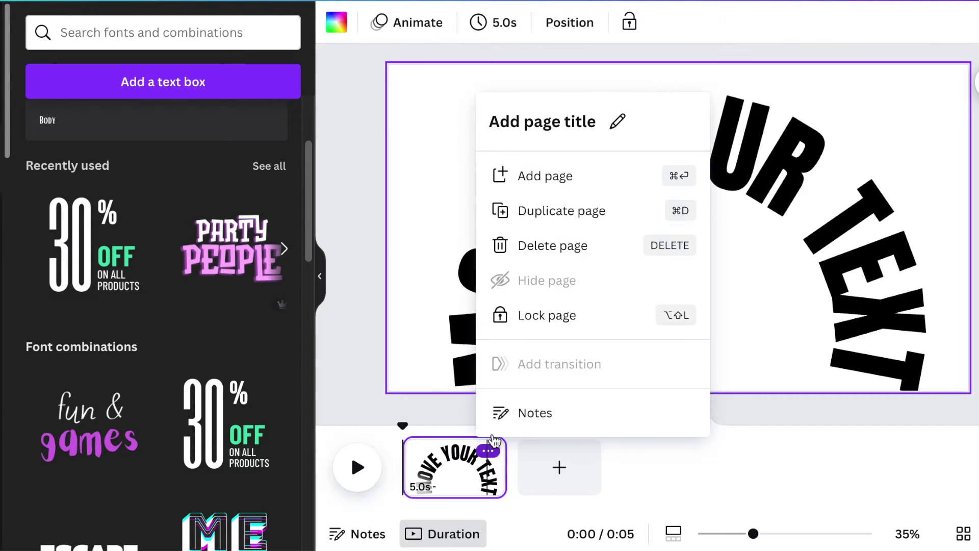
click(567, 213)
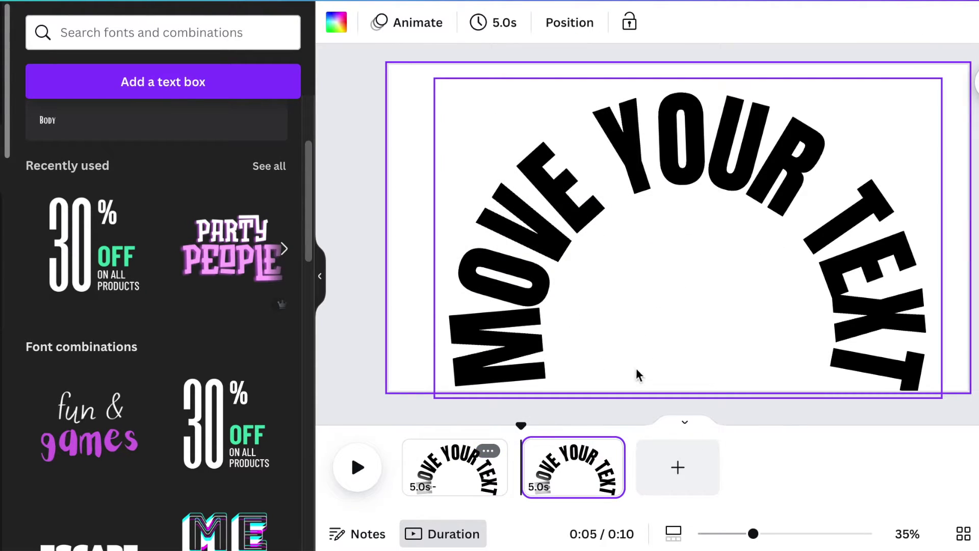
click(584, 459)
click(662, 153)
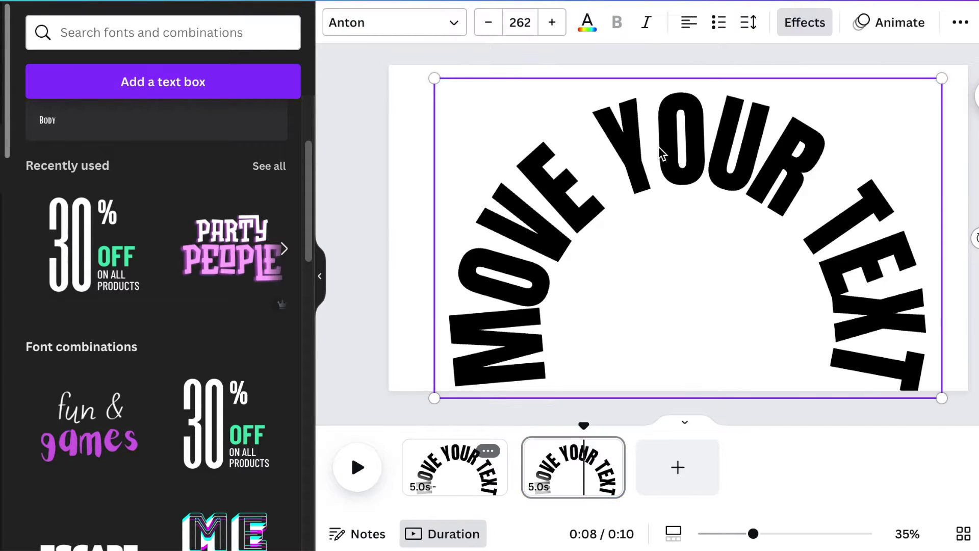
click(798, 24)
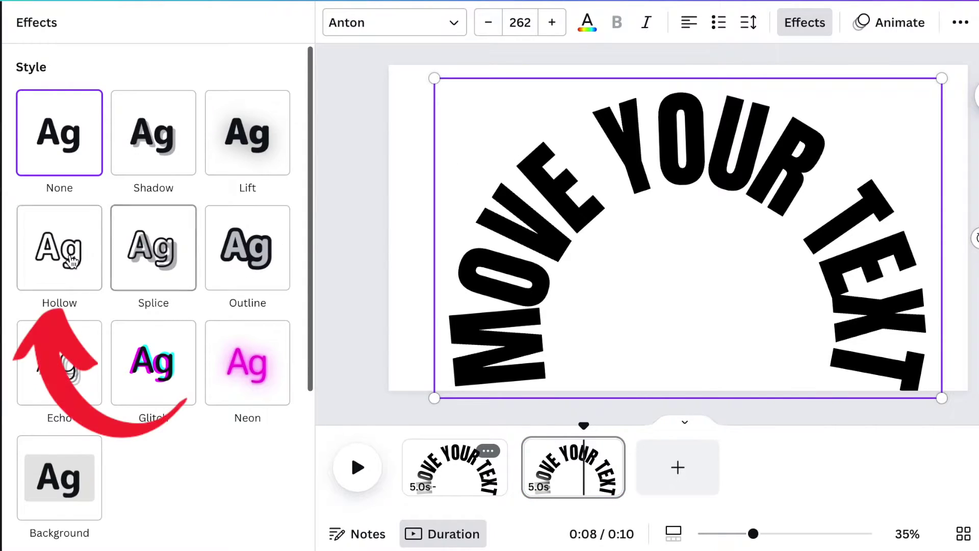
click(71, 260)
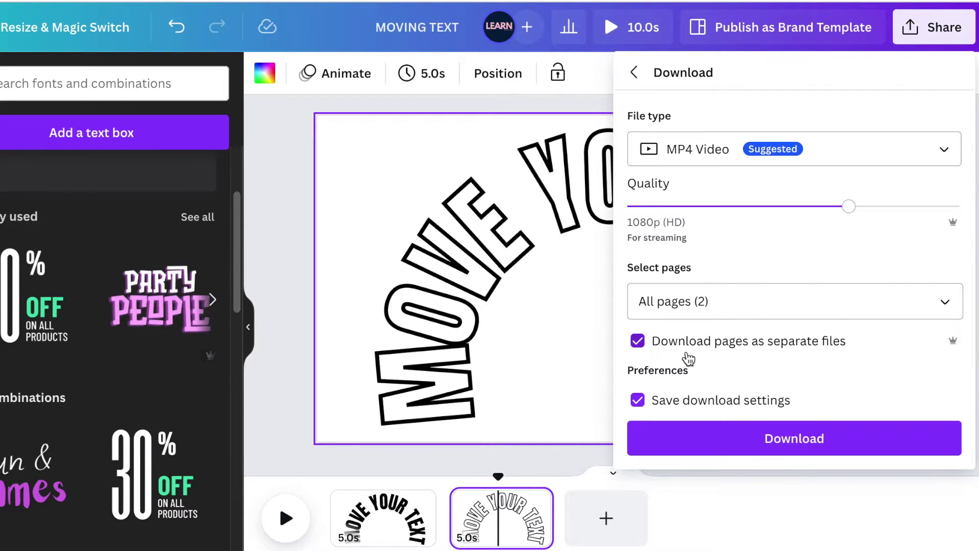
Download page 1 alone as a PNG image
click(765, 149)
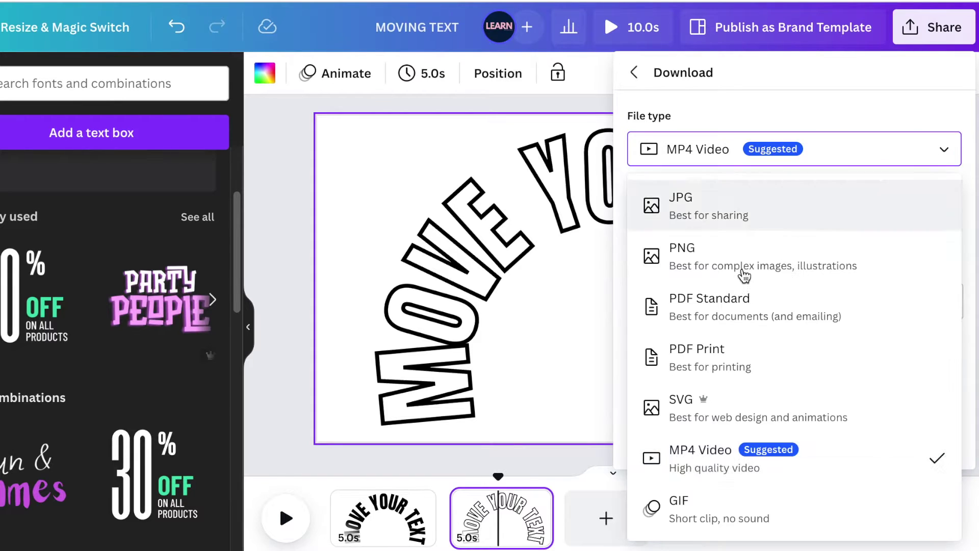
click(742, 271)
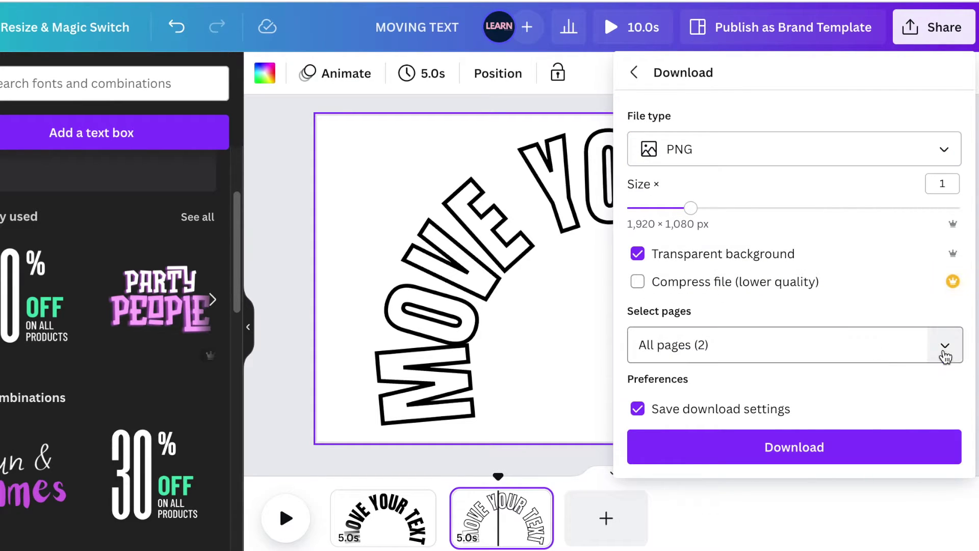
click(944, 344)
click(943, 393)
click(935, 444)
click(869, 548)
click(820, 447)
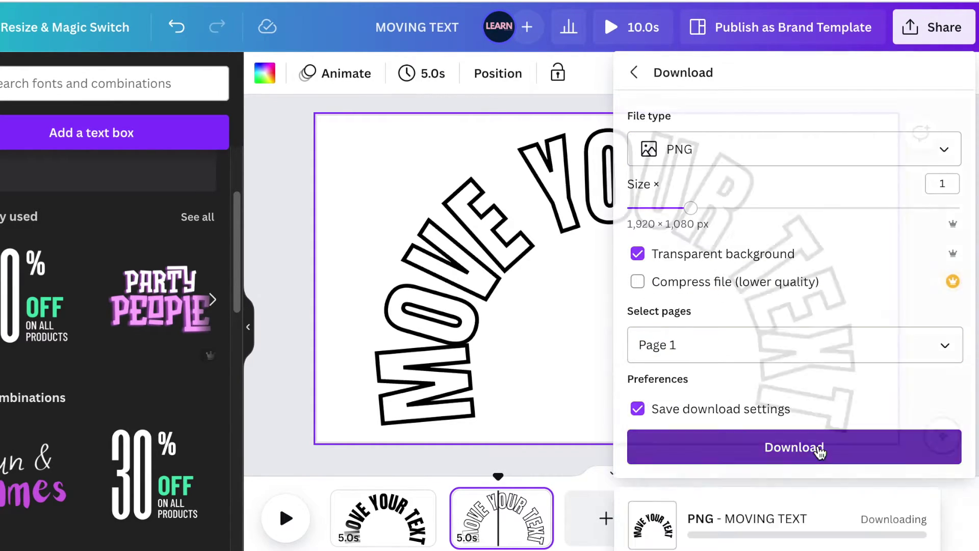
Download page 2 alone as a PNG, then select its curved text
click(946, 26)
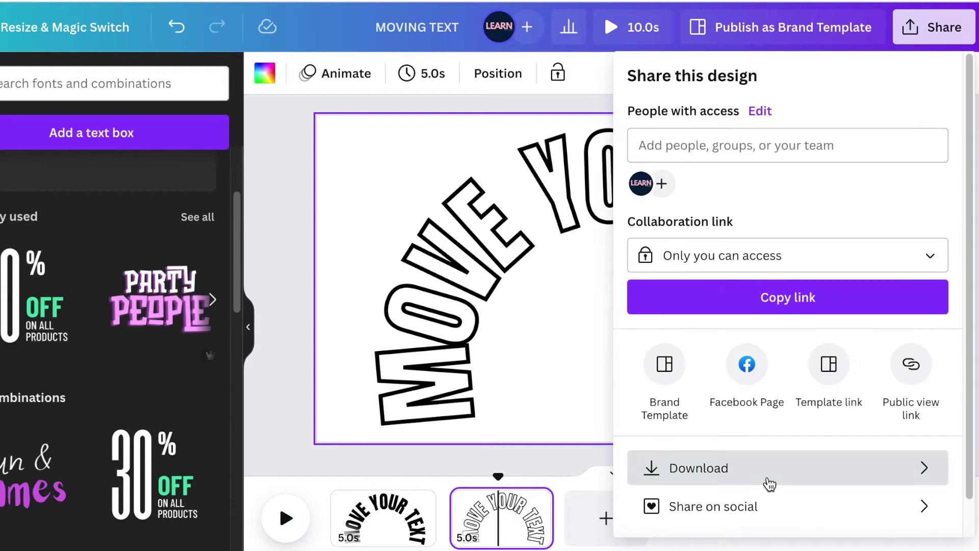
click(765, 481)
click(933, 350)
click(932, 443)
click(933, 493)
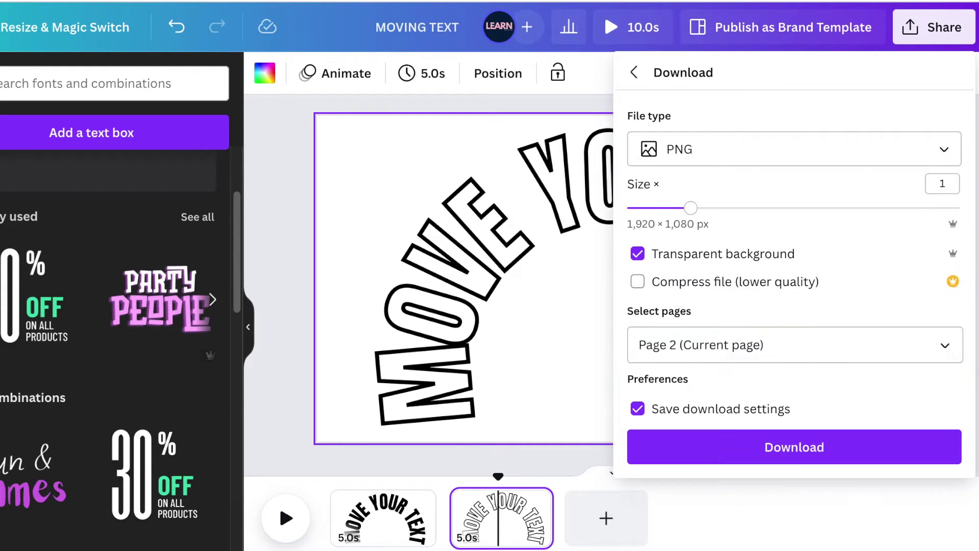
click(832, 447)
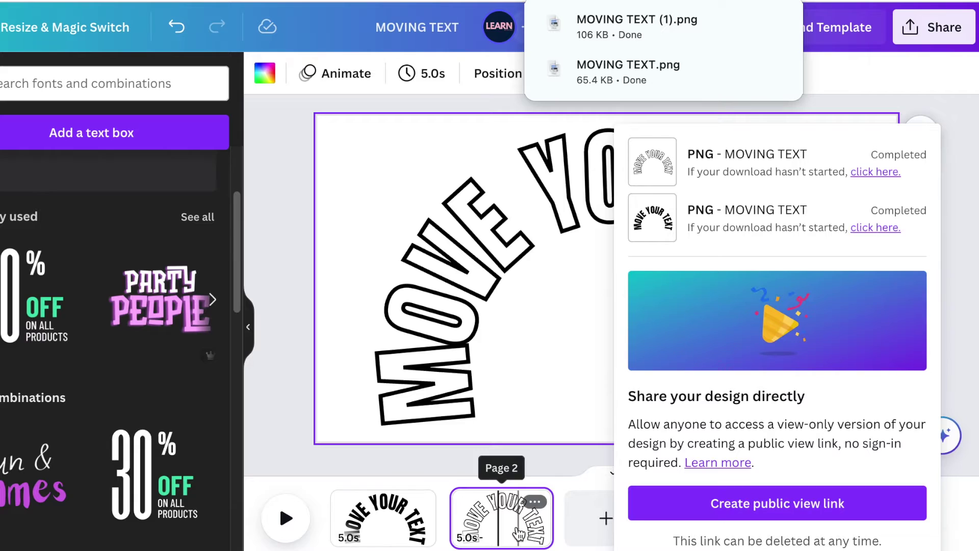
click(465, 348)
Delete page 2's text and upload MOVING TEXT.png from Downloads into the Skew Image app
key(Delete)
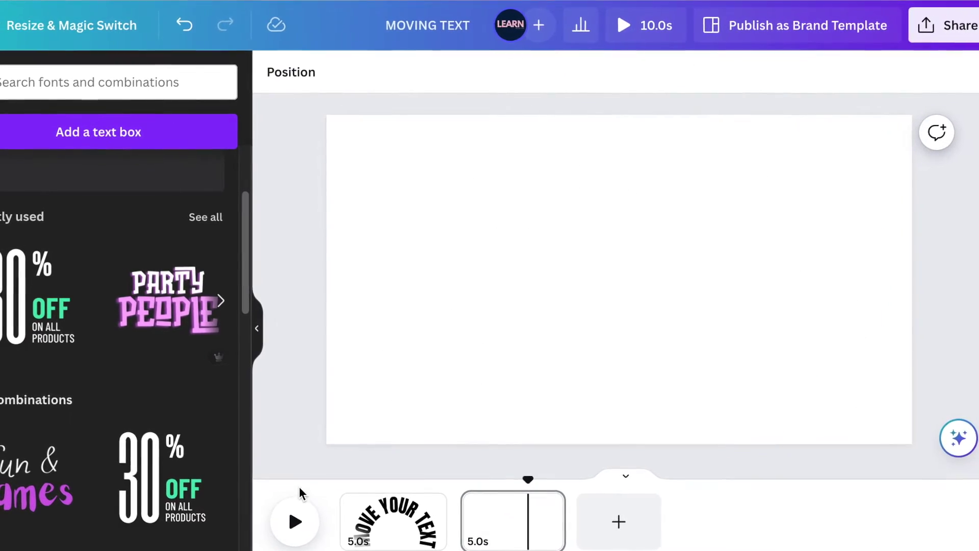
click(405, 529)
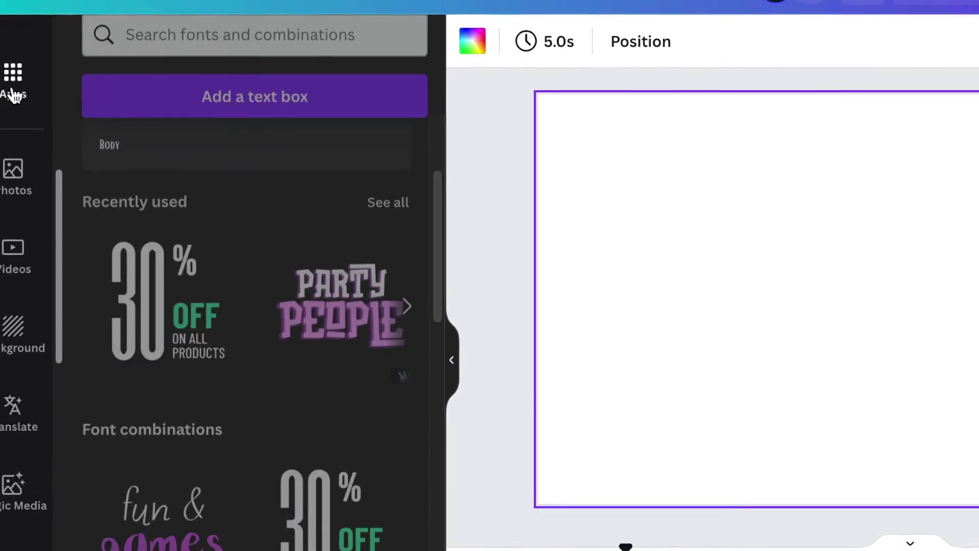
click(10, 94)
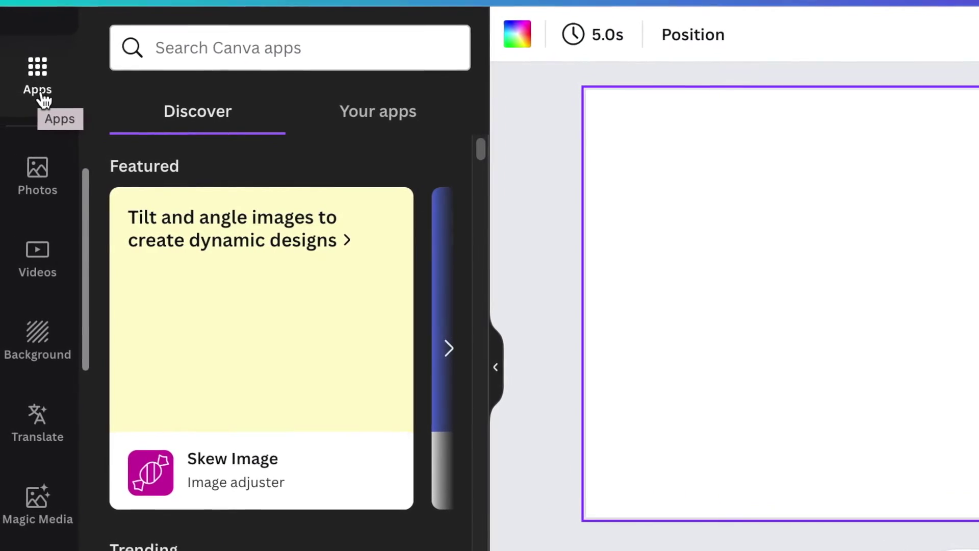
scroll(74, 414, down, 5)
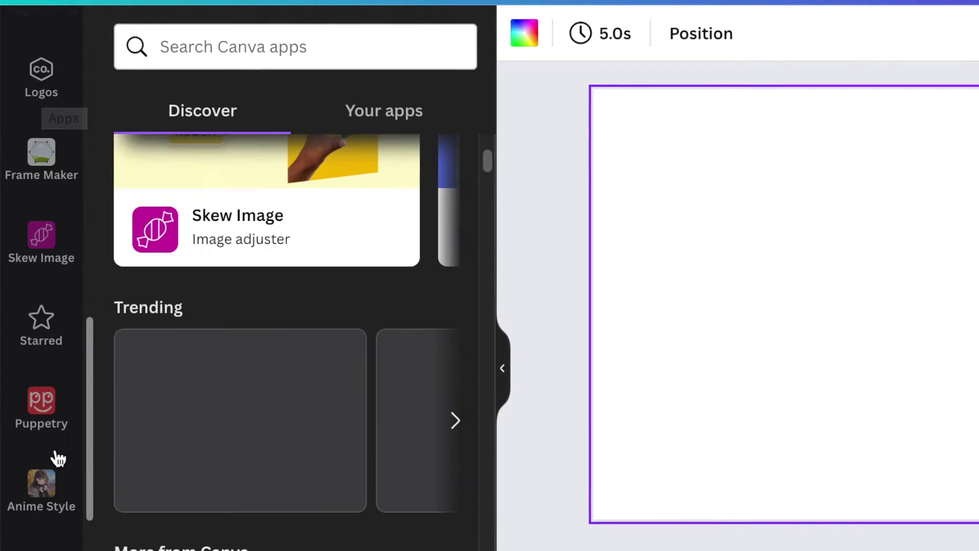
click(34, 244)
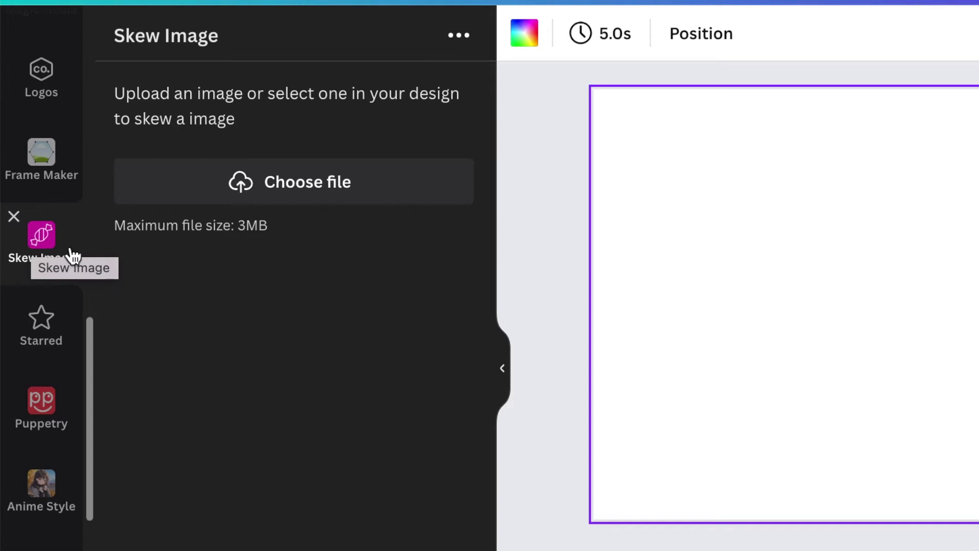
click(275, 184)
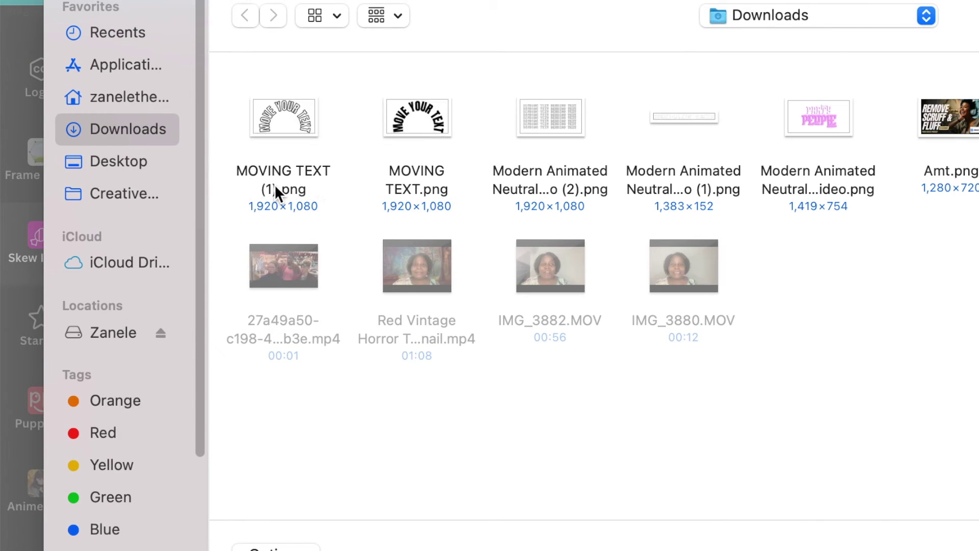
click(415, 132)
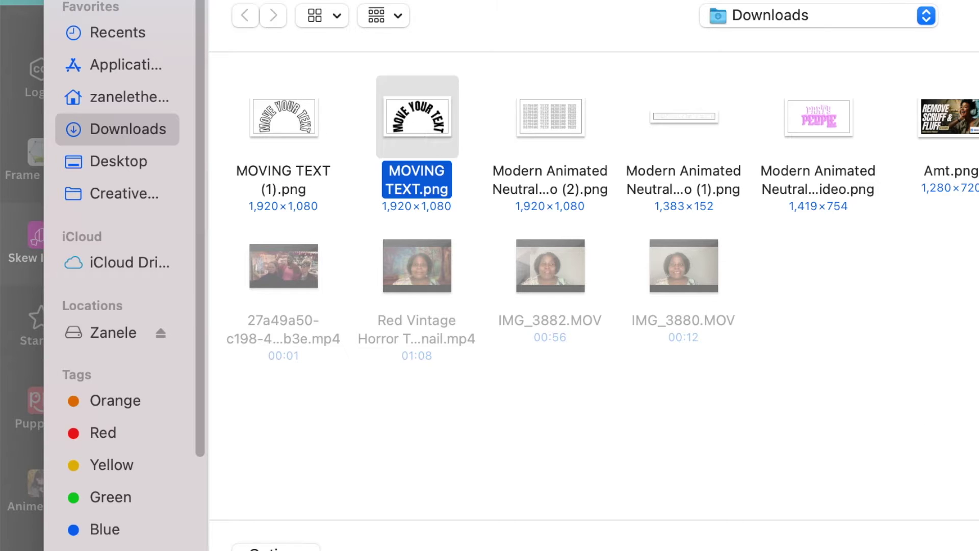
key(Return)
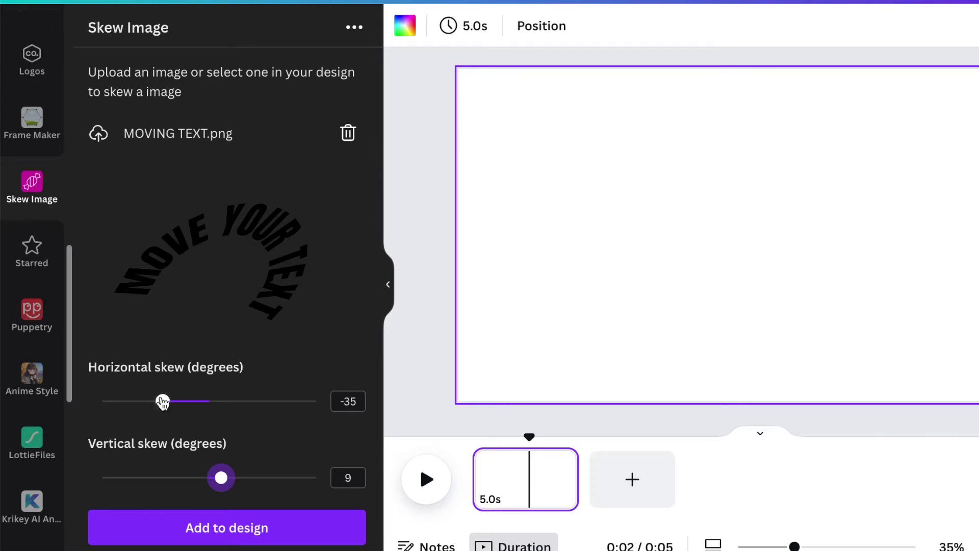
Skew the text image to -50 horizontal and 0 vertical and add it to the design
mouse_move(164, 403)
mouse_down()
mouse_move(201, 403)
mouse_move(147, 401)
mouse_up()
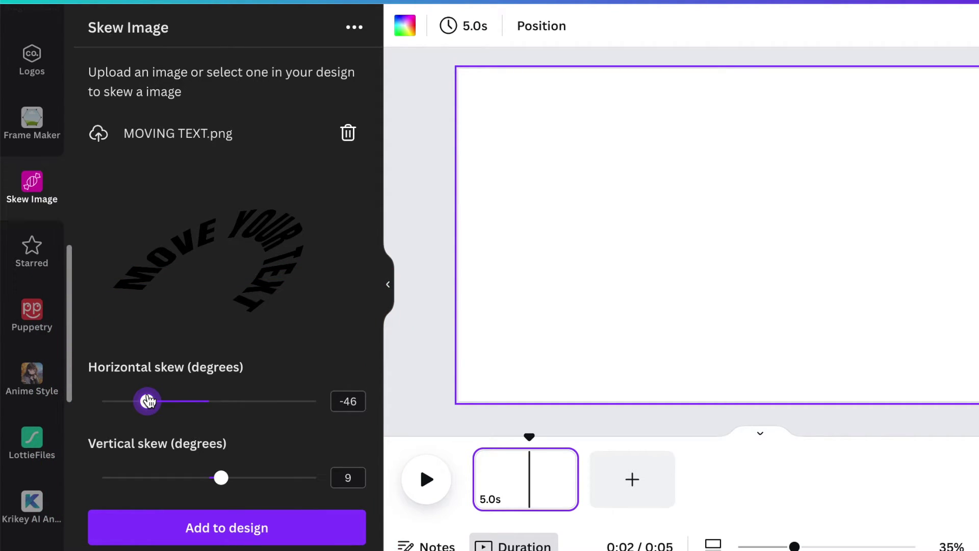
drag(147, 401, 142, 400)
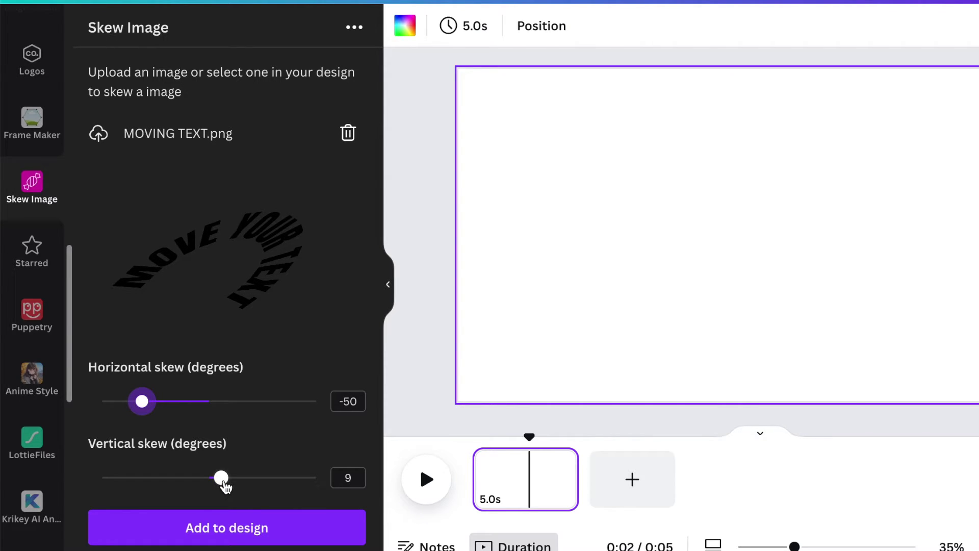
drag(222, 479, 207, 479)
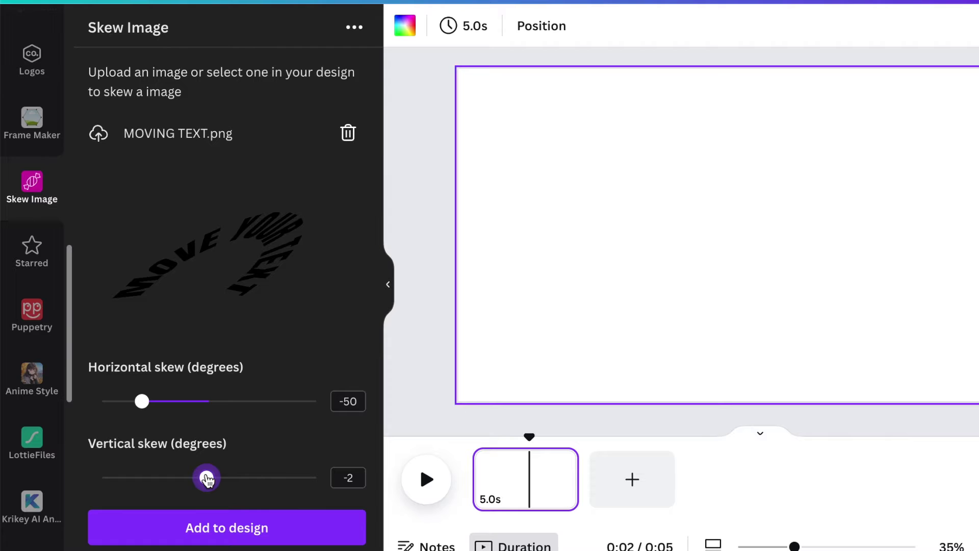
drag(206, 479, 208, 477)
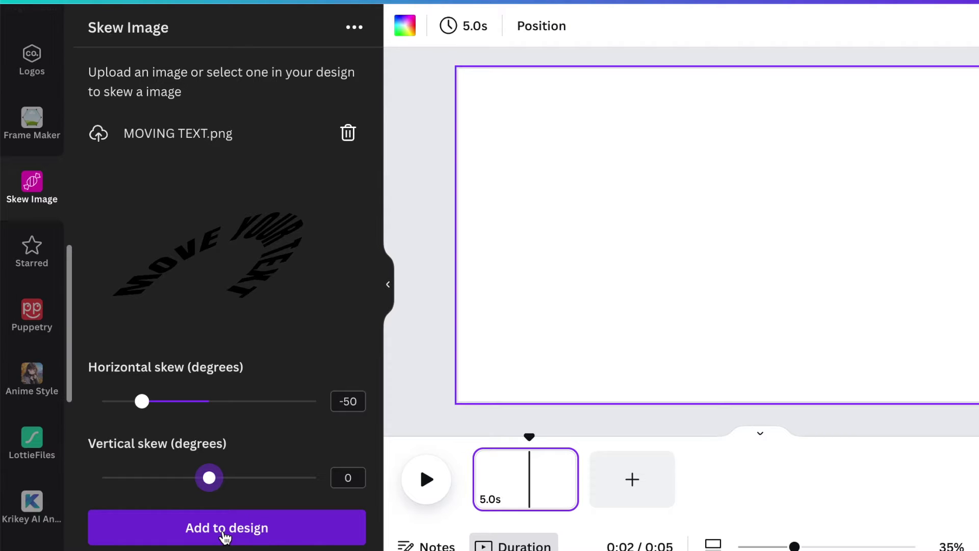
click(225, 535)
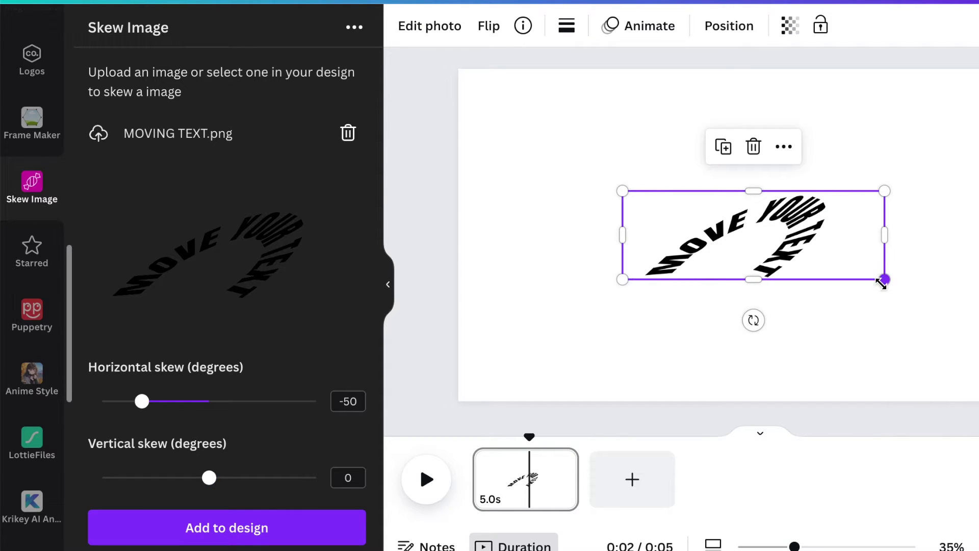
Enlarge the skewed text image across the upper right of the page and duplicate it
drag(881, 282, 952, 316)
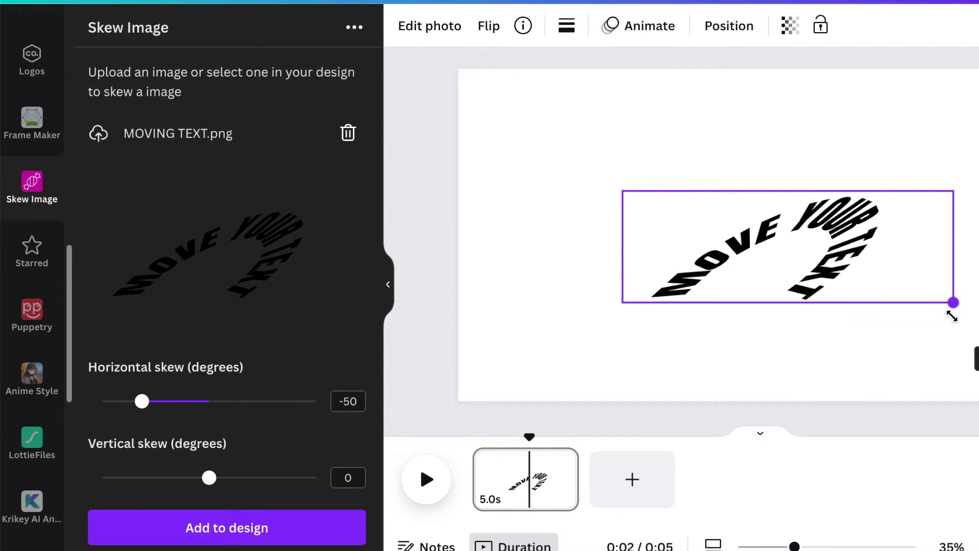
drag(952, 315, 978, 322)
drag(905, 262, 936, 171)
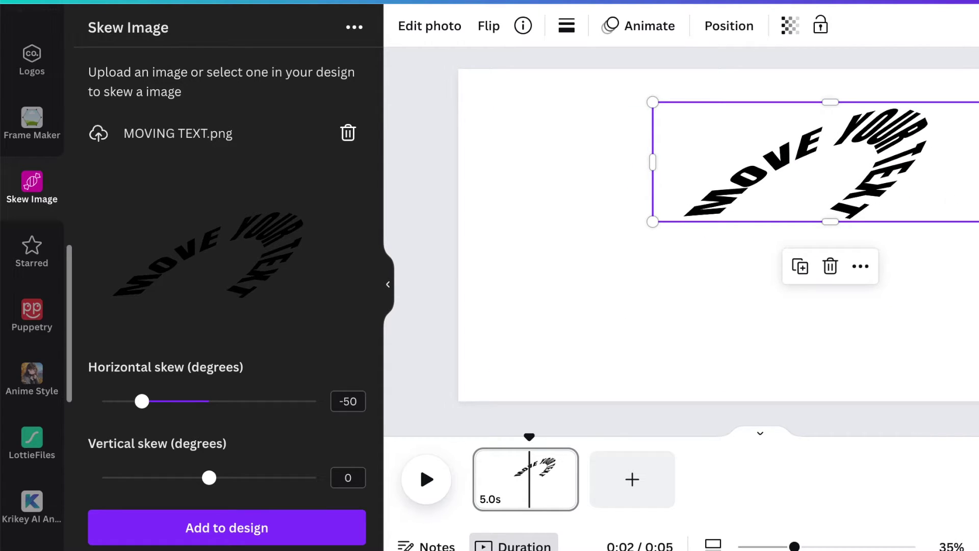
drag(653, 222, 604, 238)
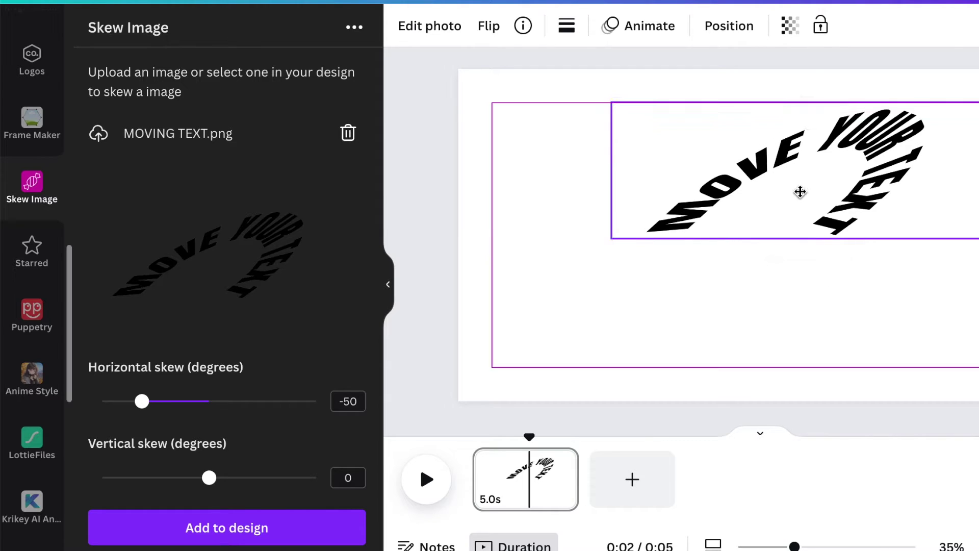
drag(792, 198, 806, 173)
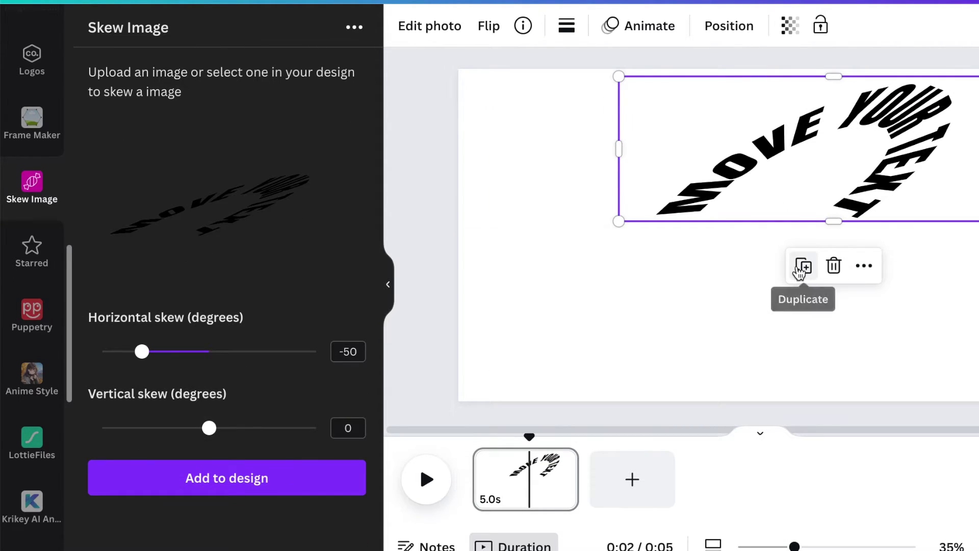
click(801, 266)
Crop the upper copy down to the MOVE piece and stack the lower copy back on top
drag(804, 218, 792, 436)
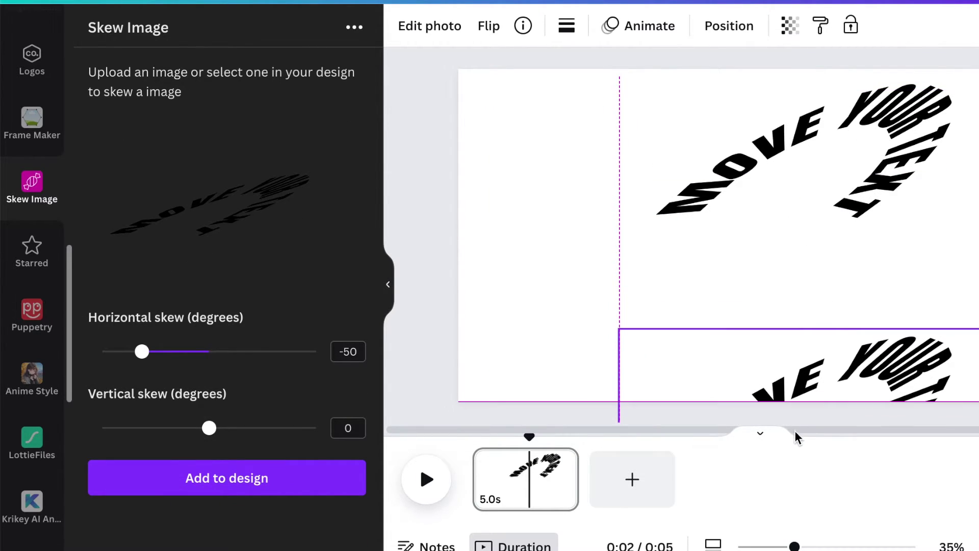
click(821, 192)
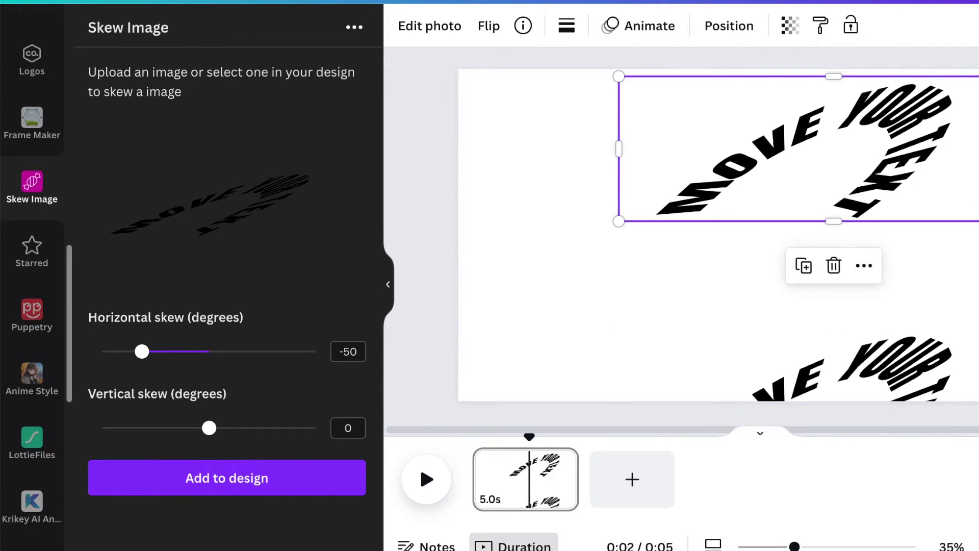
drag(978, 149, 826, 158)
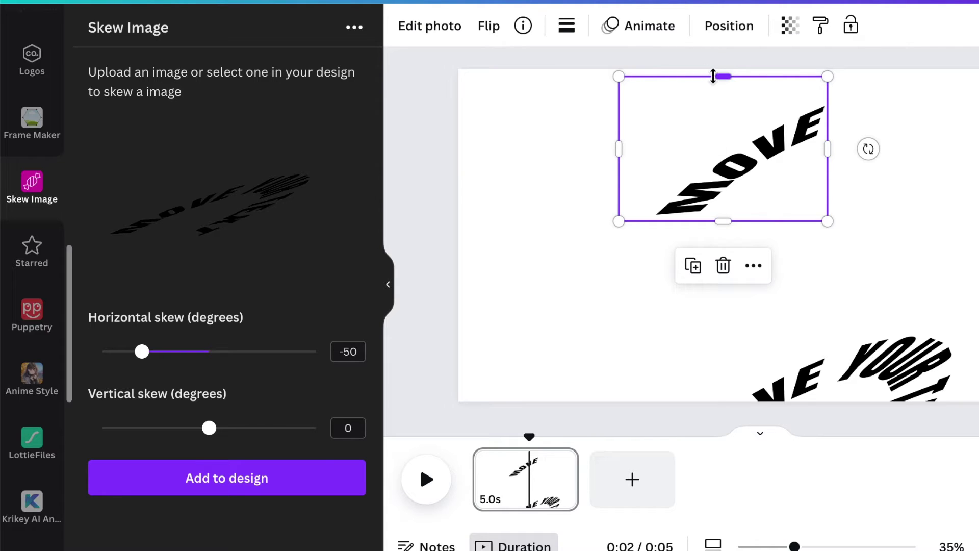
drag(713, 77, 715, 96)
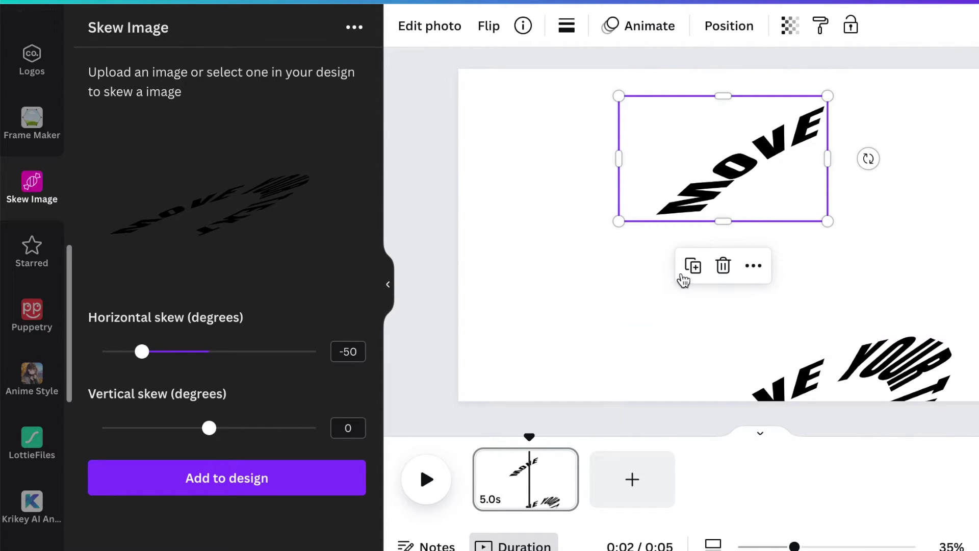
click(601, 274)
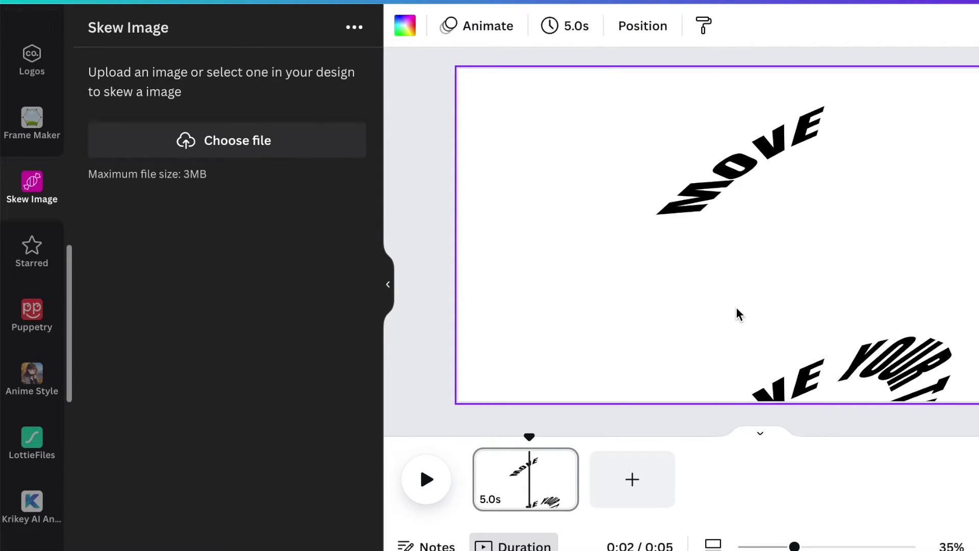
mouse_move(839, 364)
mouse_down()
mouse_move(827, 228)
mouse_move(840, 110)
mouse_up()
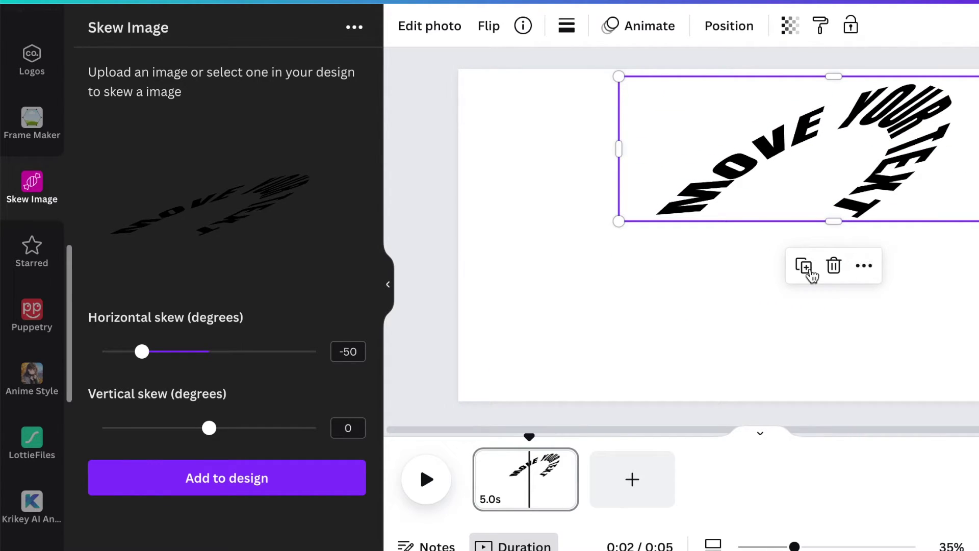
Duplicate again and crop the upper copy down to mostly the YOUR piece
click(804, 266)
drag(813, 212, 809, 387)
click(740, 184)
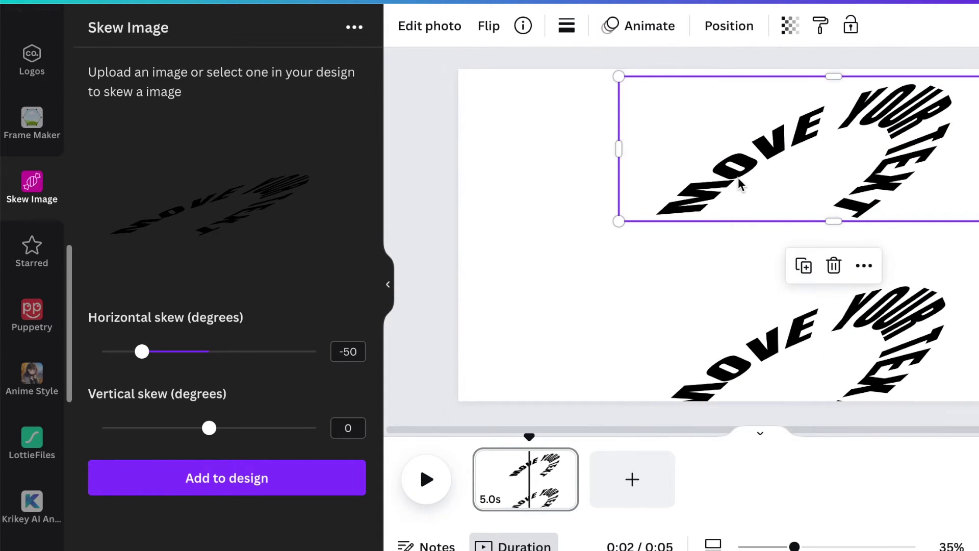
drag(618, 146, 833, 141)
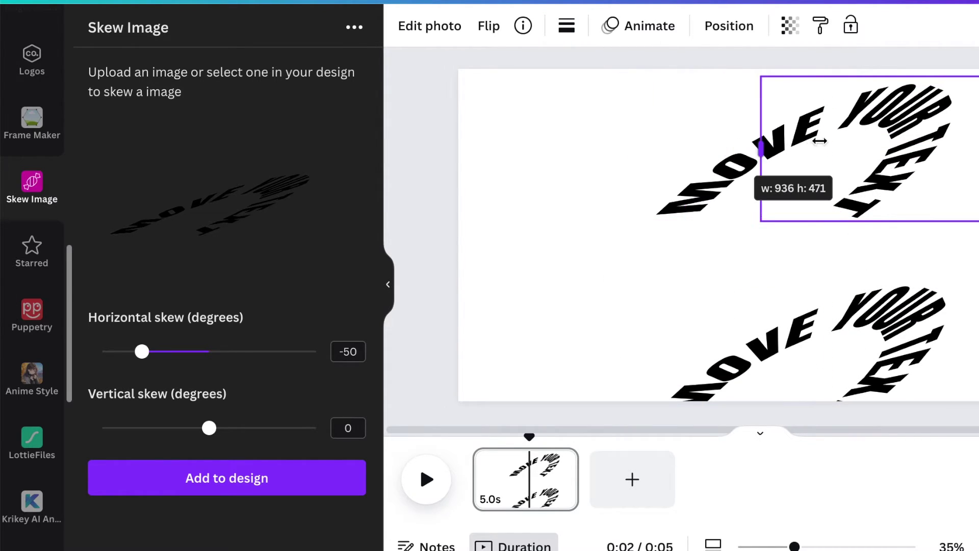
drag(834, 141, 831, 140)
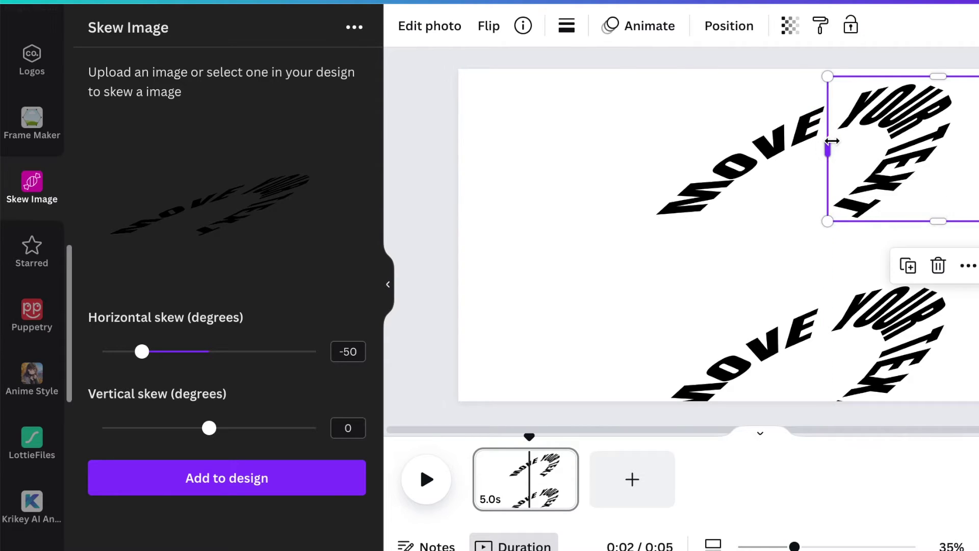
drag(943, 220, 952, 145)
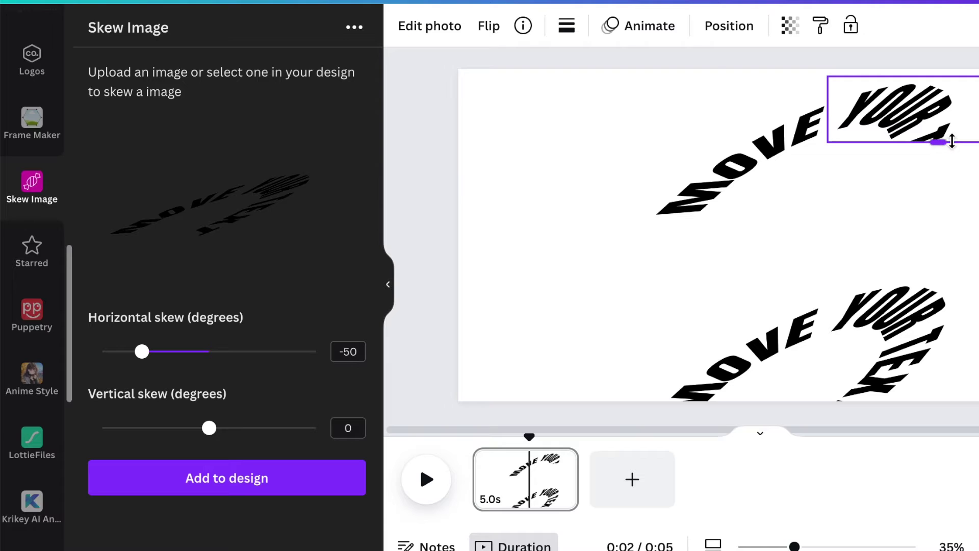
drag(952, 144, 951, 140)
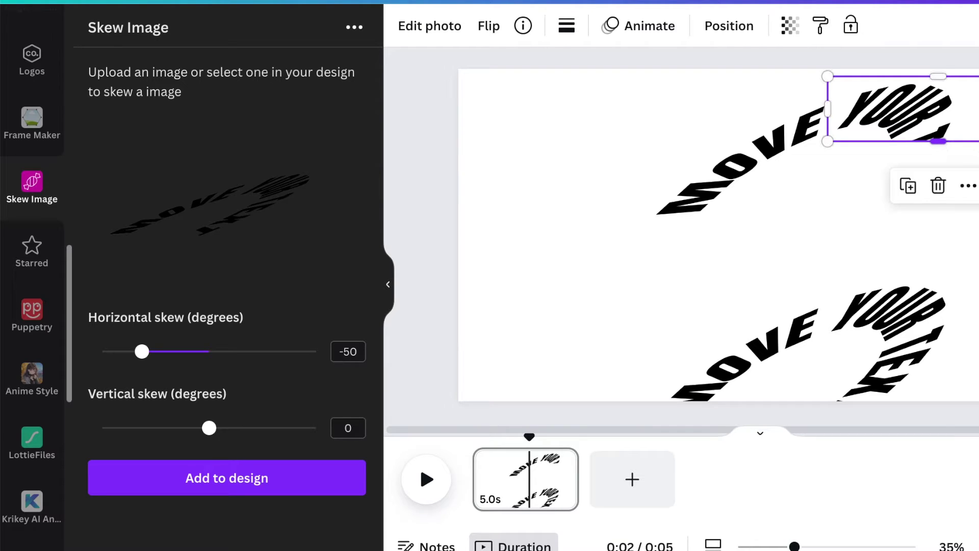
drag(978, 109, 974, 109)
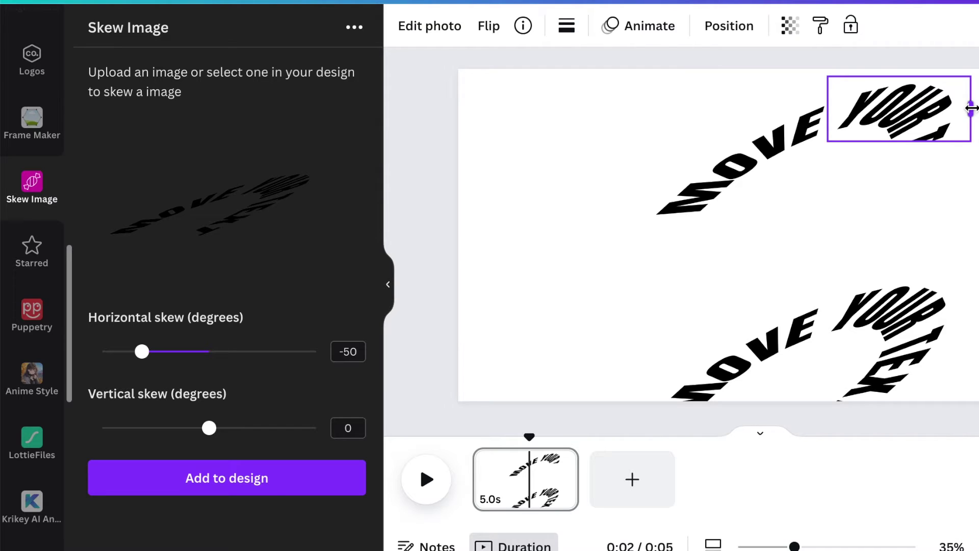
drag(971, 109, 970, 109)
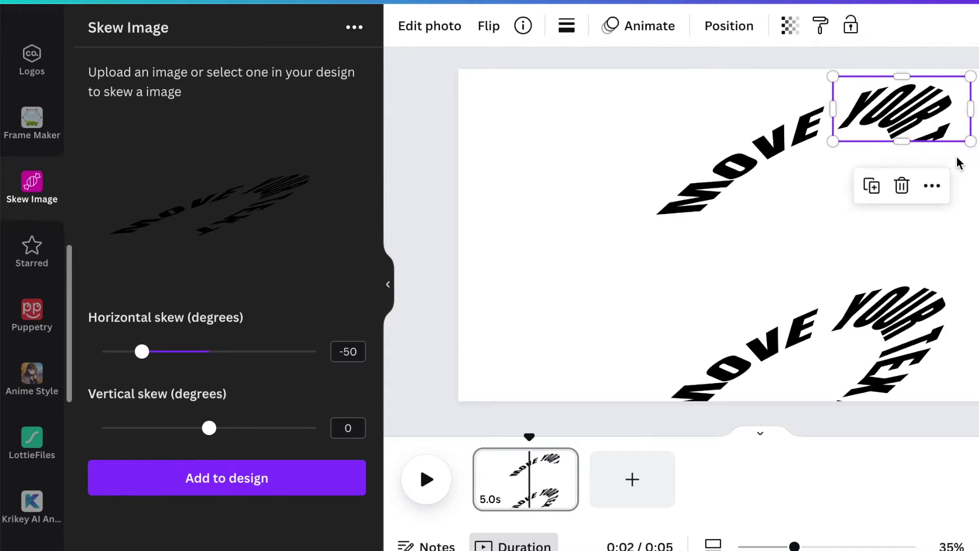
Magic-erase the leftover letter fragments around the YOUR piece
click(903, 115)
click(430, 25)
click(219, 165)
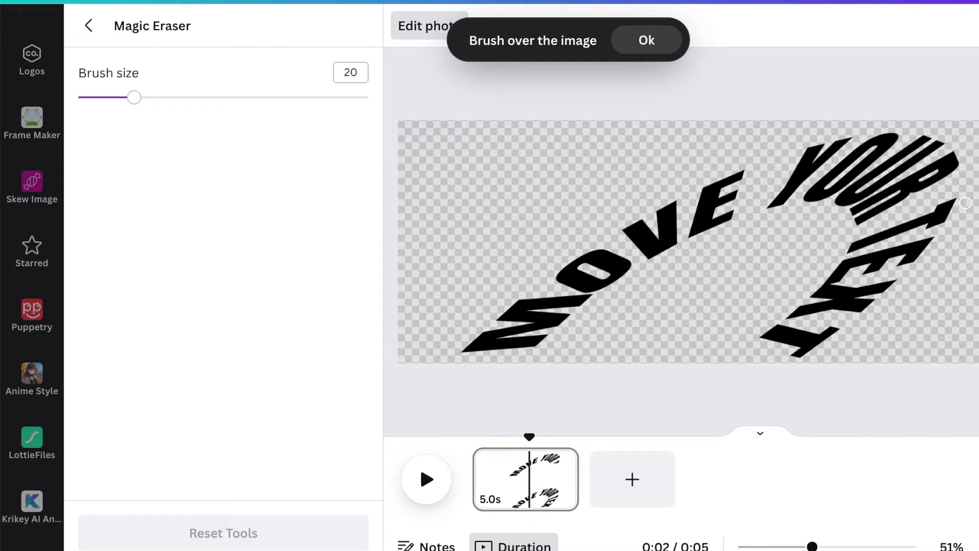
drag(965, 203, 863, 248)
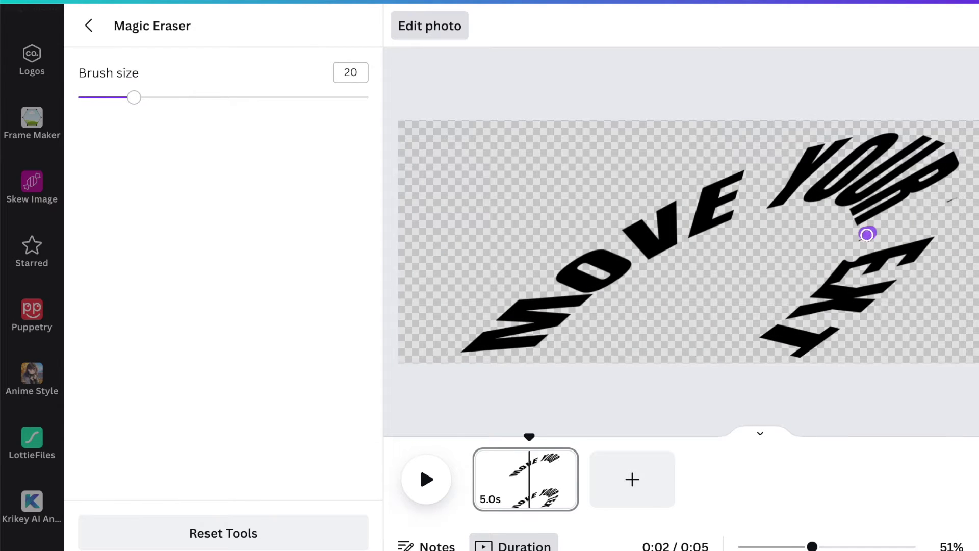
drag(856, 240, 942, 209)
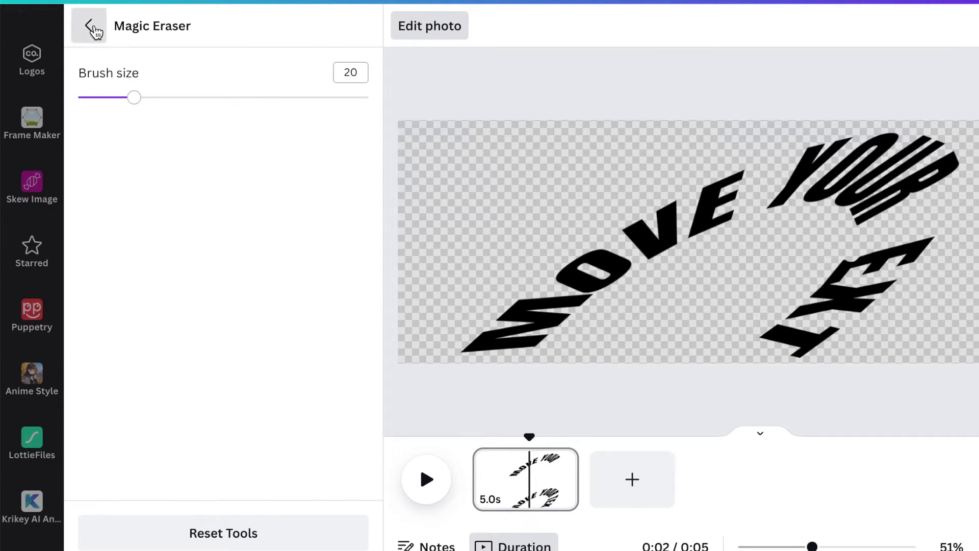
click(89, 25)
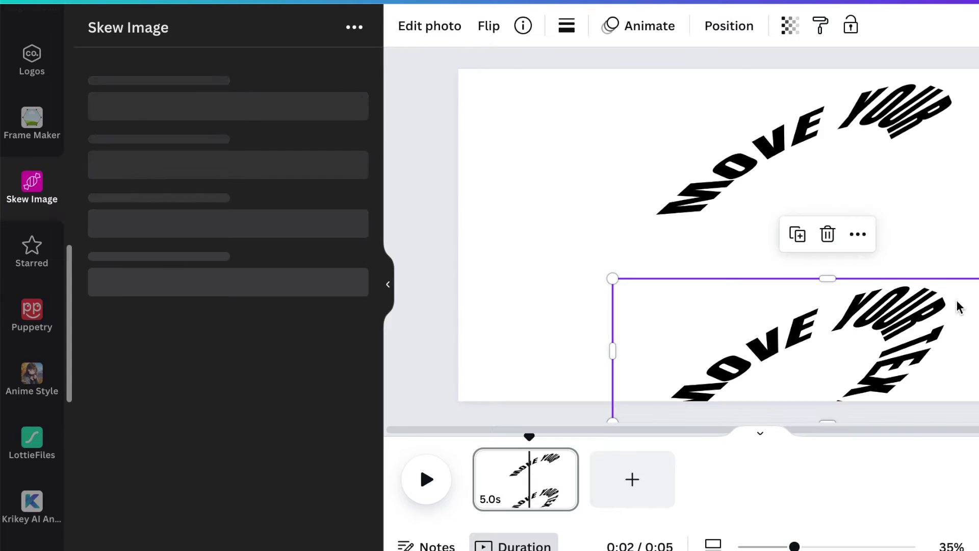
Crop the remaining copy to its right-hand TEXT piece, magic-erase the YOUR letters, and realign it
drag(957, 306, 879, 146)
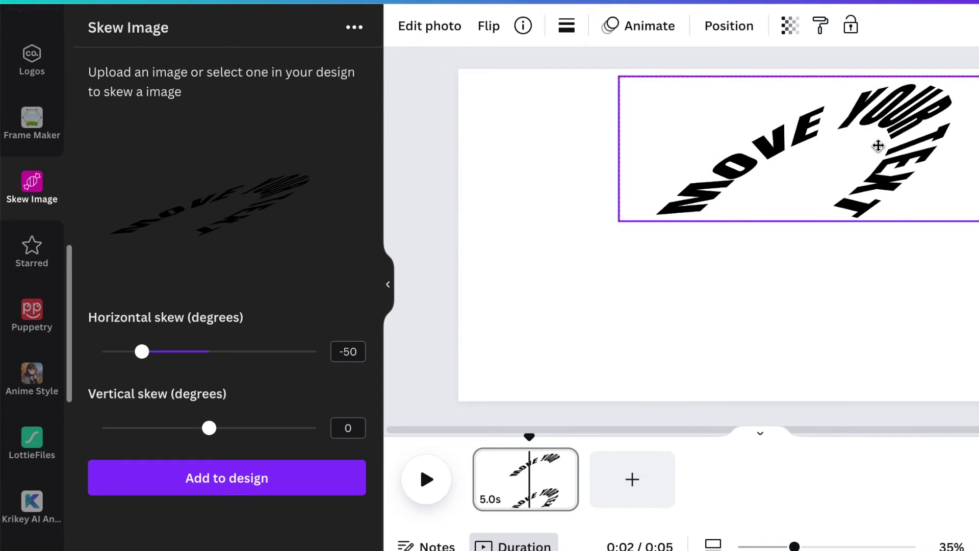
drag(619, 148, 827, 149)
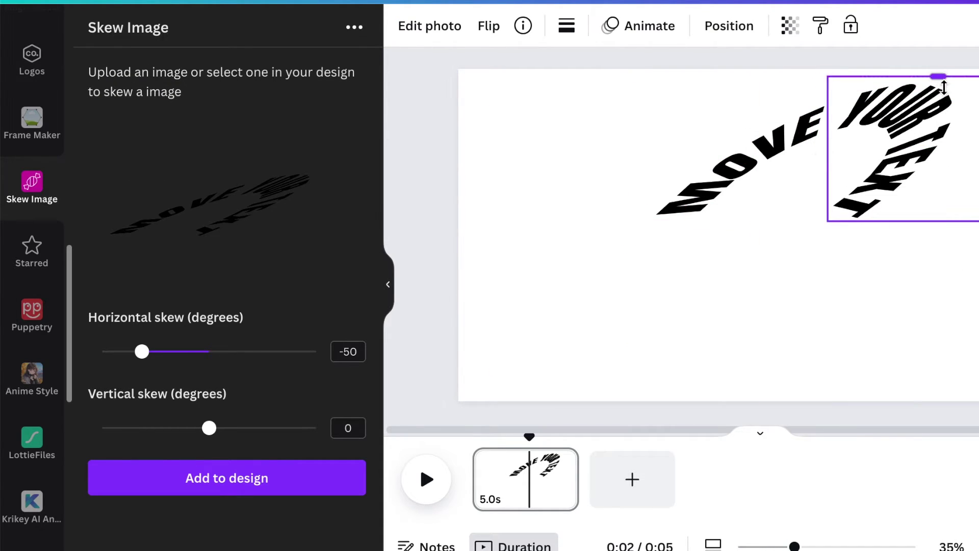
drag(940, 77, 949, 123)
click(479, 207)
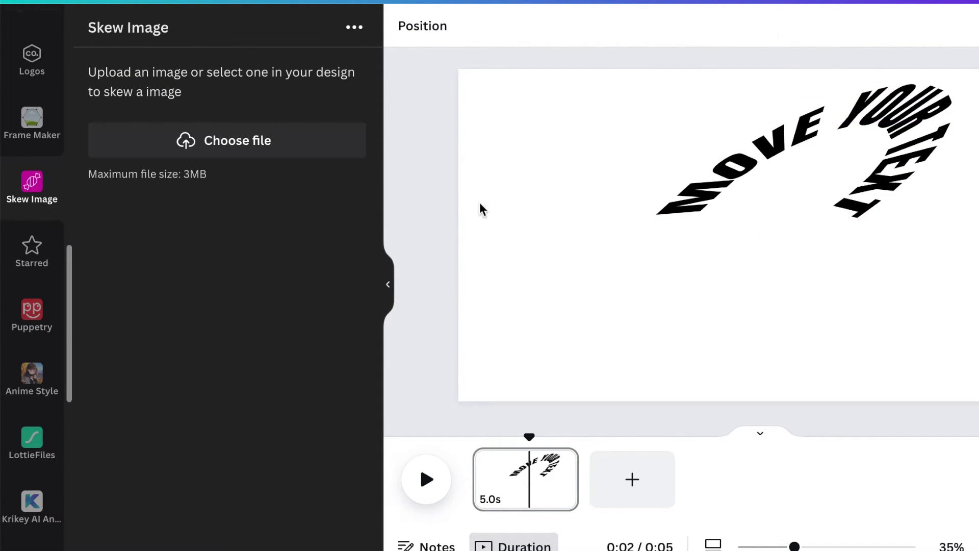
click(929, 192)
click(452, 29)
click(217, 153)
mouse_move(843, 204)
mouse_down()
mouse_move(766, 204)
mouse_move(817, 187)
mouse_up()
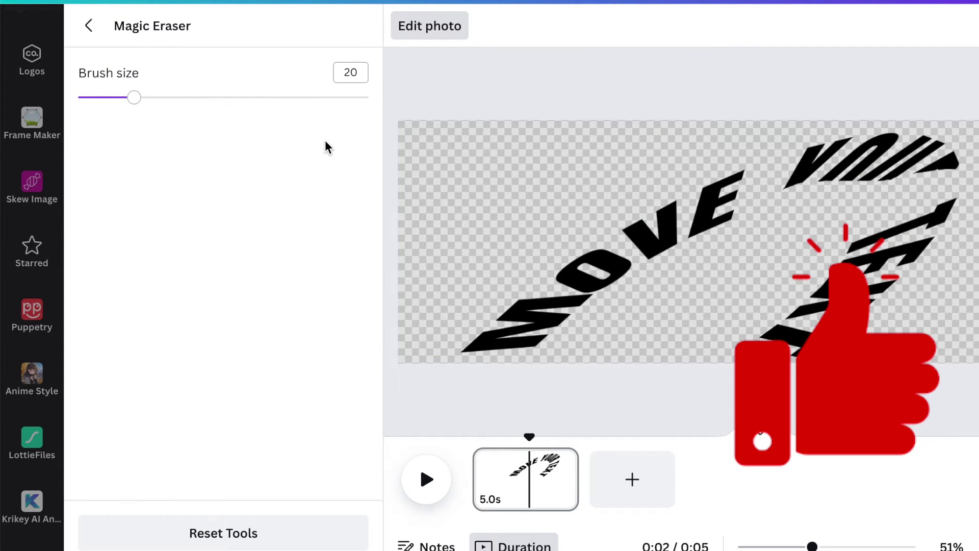
click(88, 29)
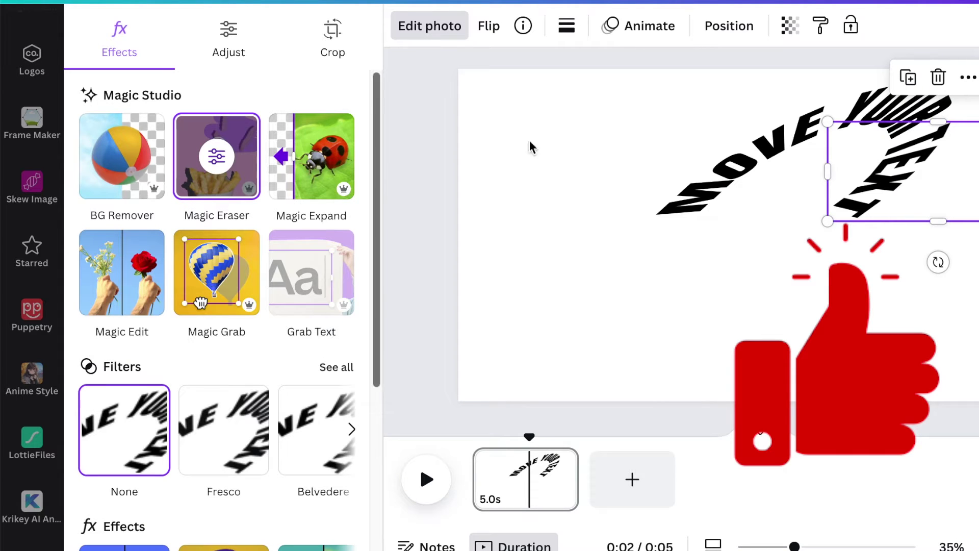
mouse_move(924, 214)
mouse_down()
mouse_move(936, 237)
mouse_move(933, 204)
mouse_up()
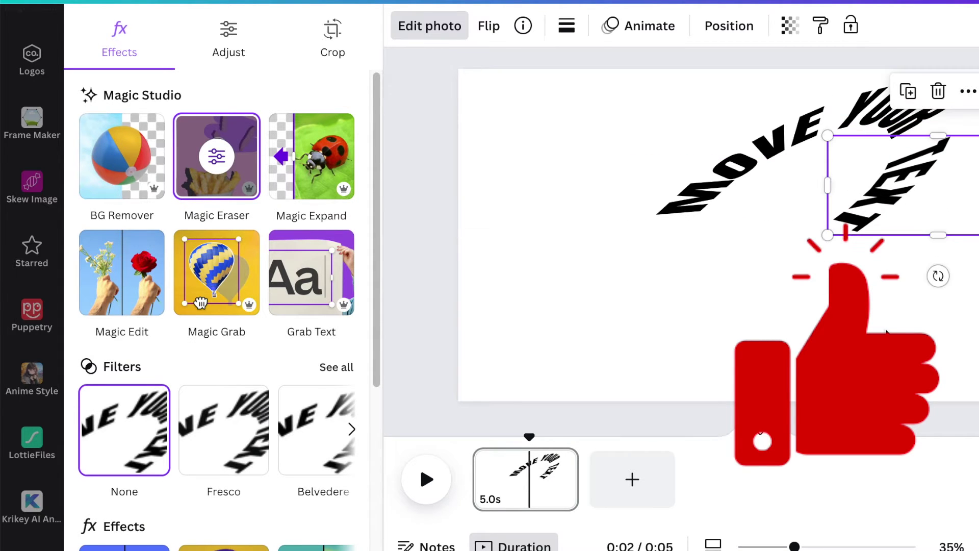
click(873, 323)
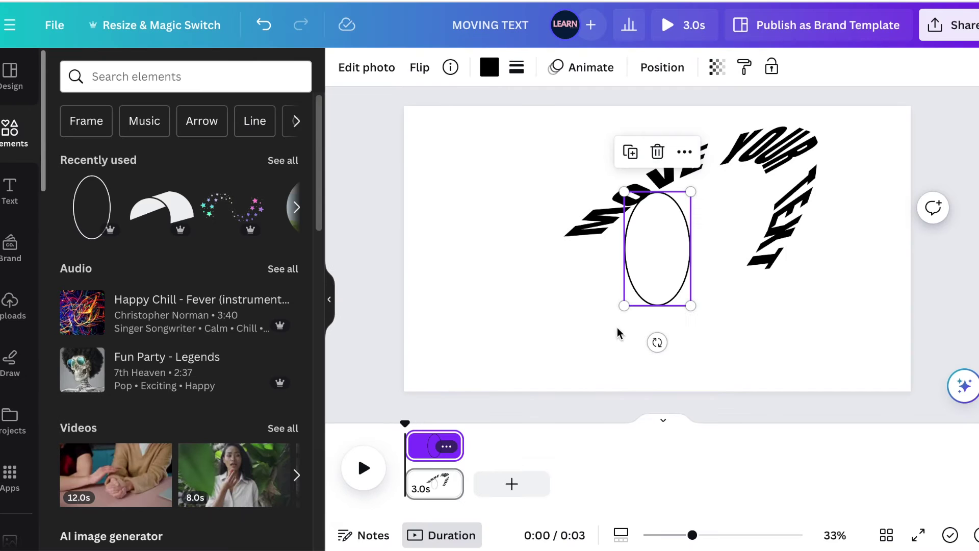
Tilt the black ellipse to about 55°, enlarge it and centre it inside the text arc
drag(657, 343, 514, 343)
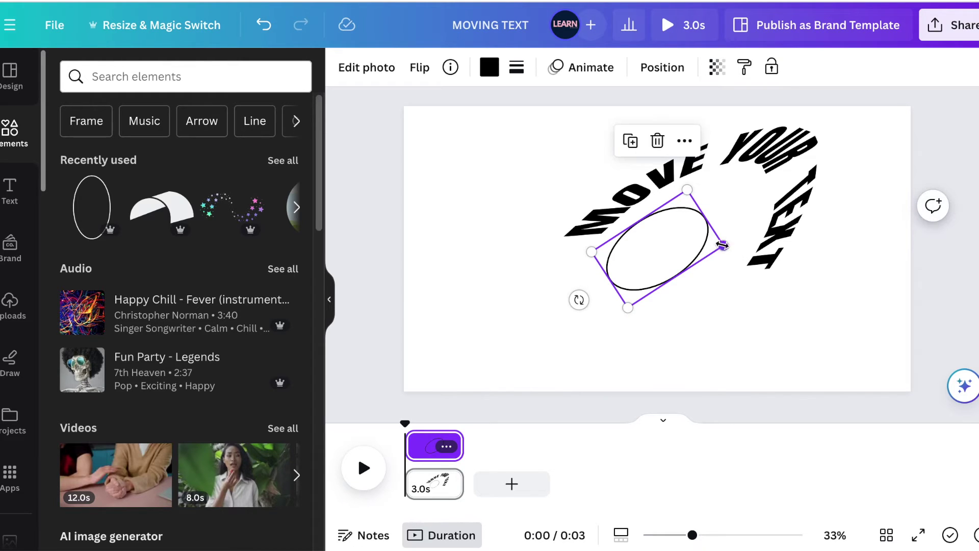
mouse_move(723, 245)
mouse_down()
mouse_move(765, 216)
mouse_move(792, 219)
mouse_up()
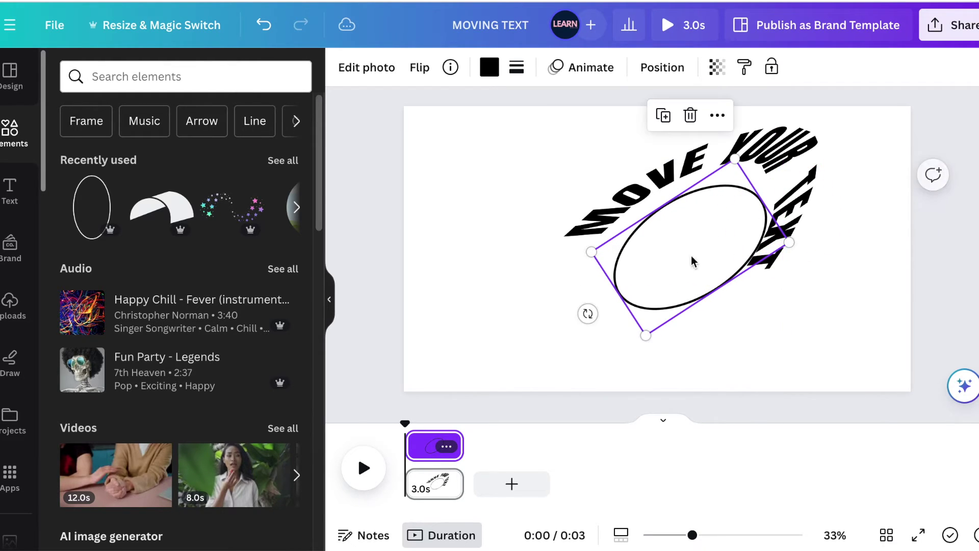
drag(672, 274, 668, 264)
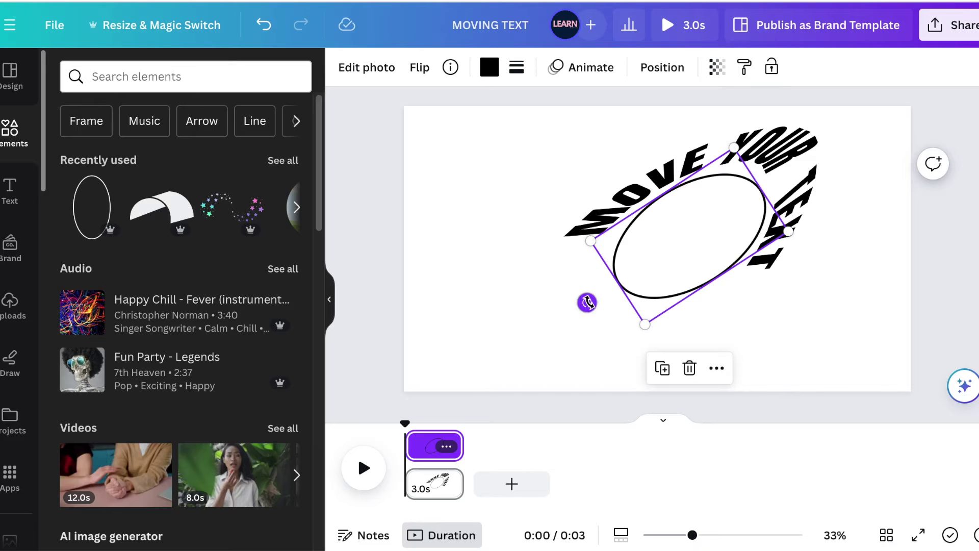
drag(587, 303, 577, 316)
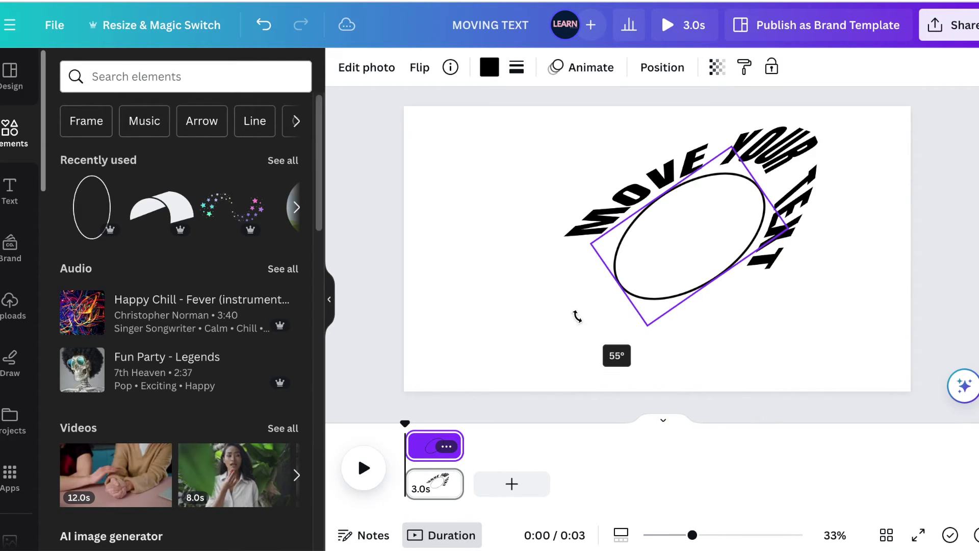
drag(577, 316, 577, 316)
drag(590, 243, 585, 249)
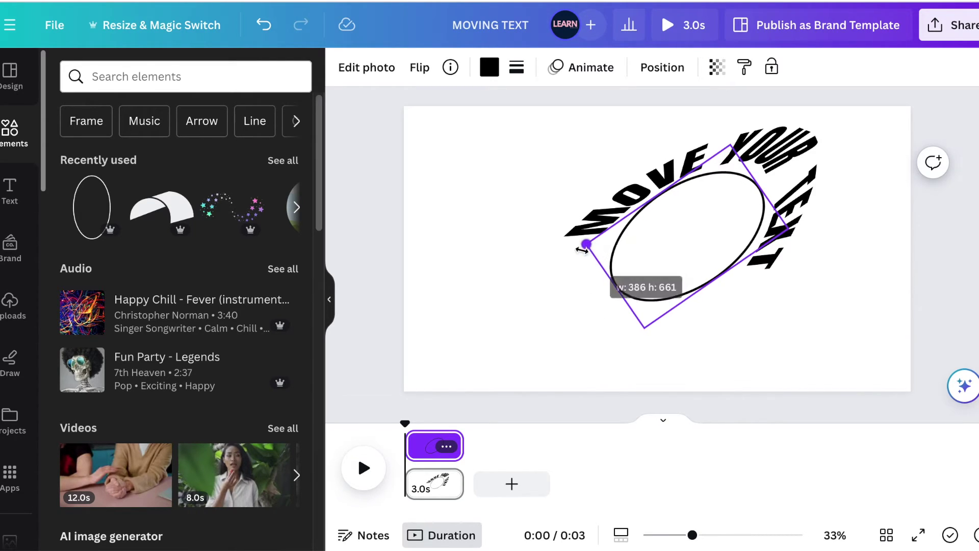
drag(664, 251, 664, 251)
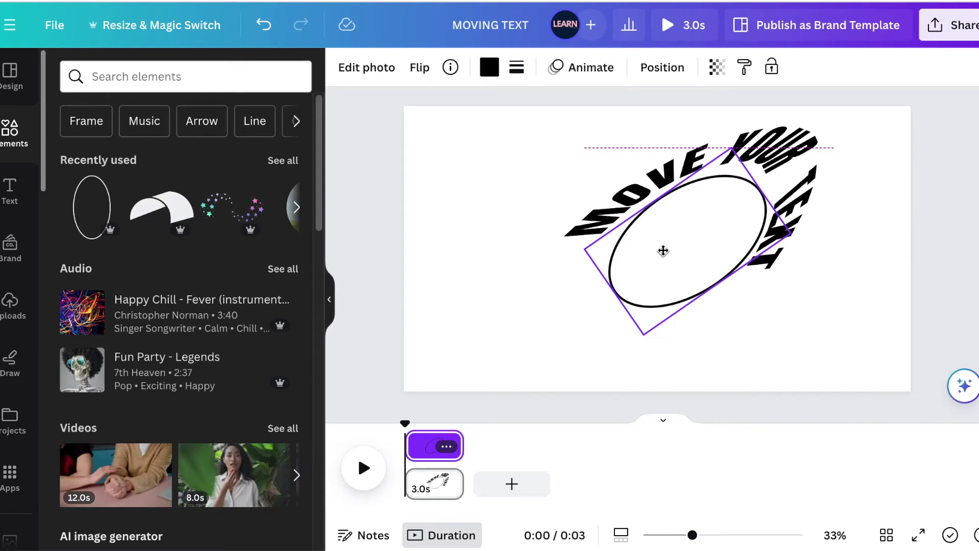
click(747, 329)
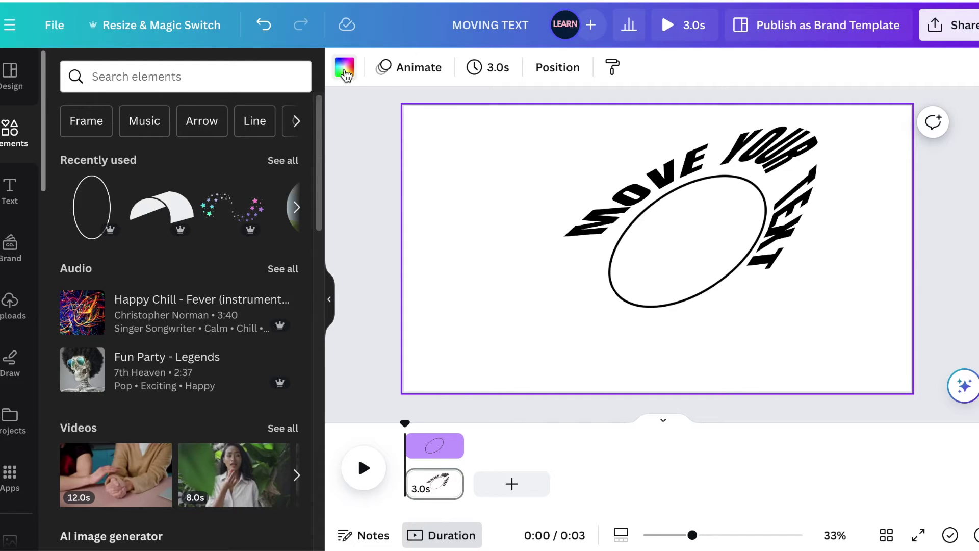
Set the page background to red from Default colors and reopen the Skew Image app
click(345, 72)
scroll(220, 394, down, 1)
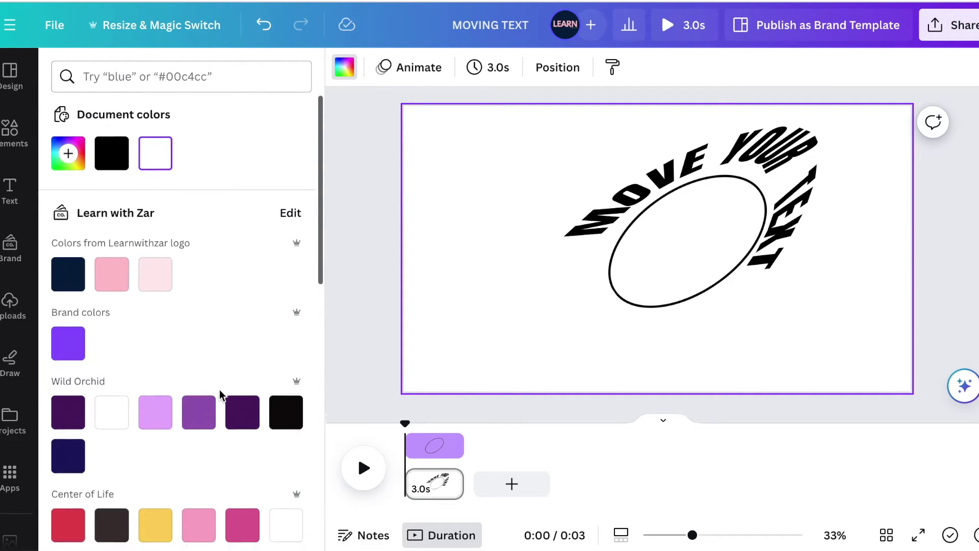
scroll(219, 394, down, 5)
click(68, 226)
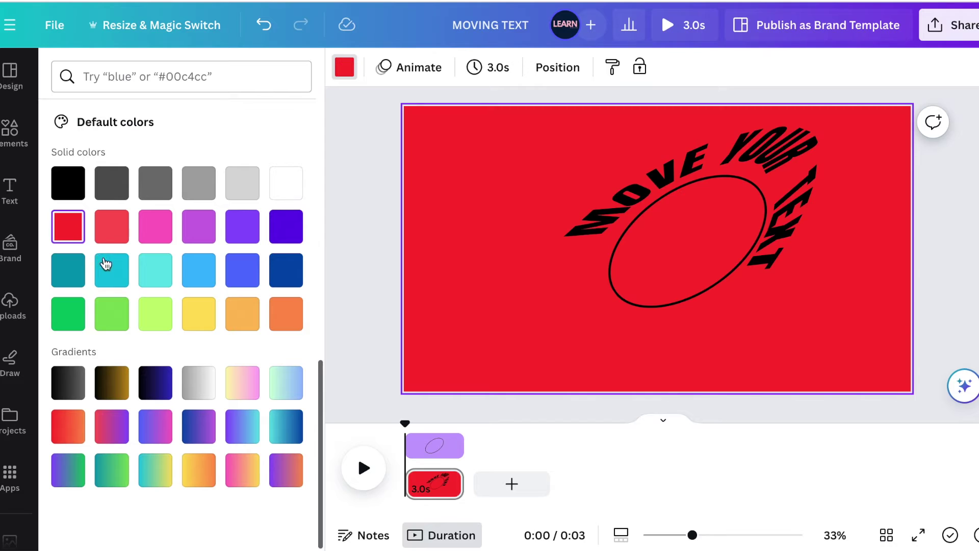
scroll(6, 437, down, 2)
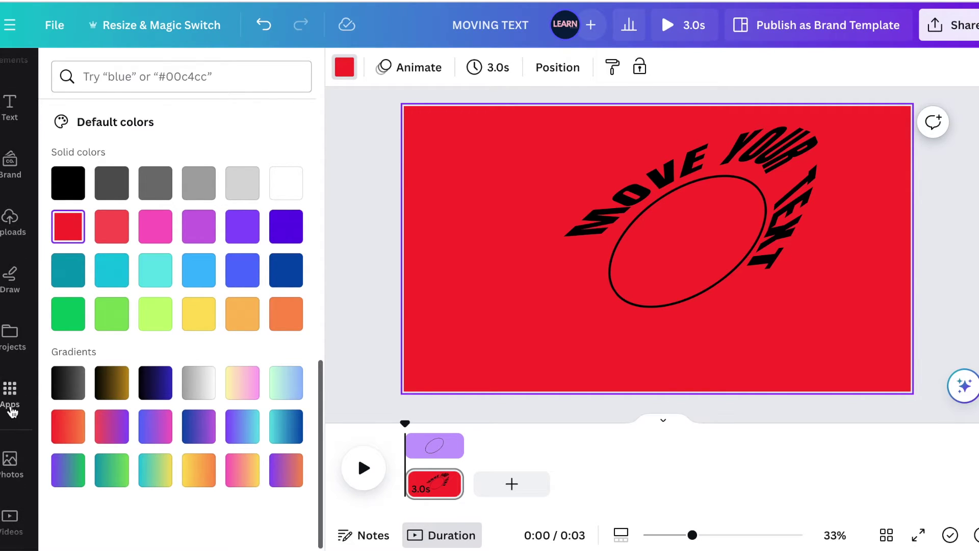
click(10, 394)
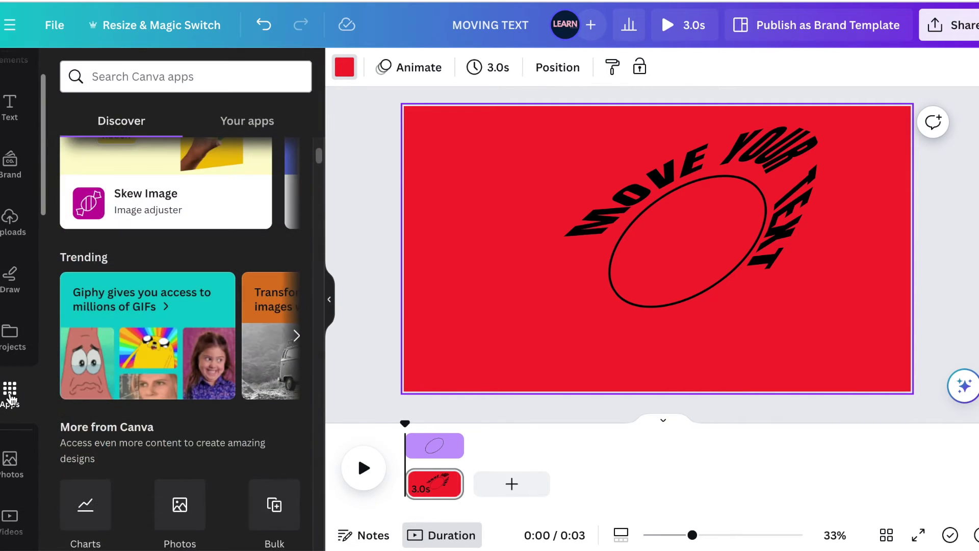
scroll(10, 400, down, 3)
scroll(10, 400, down, 3)
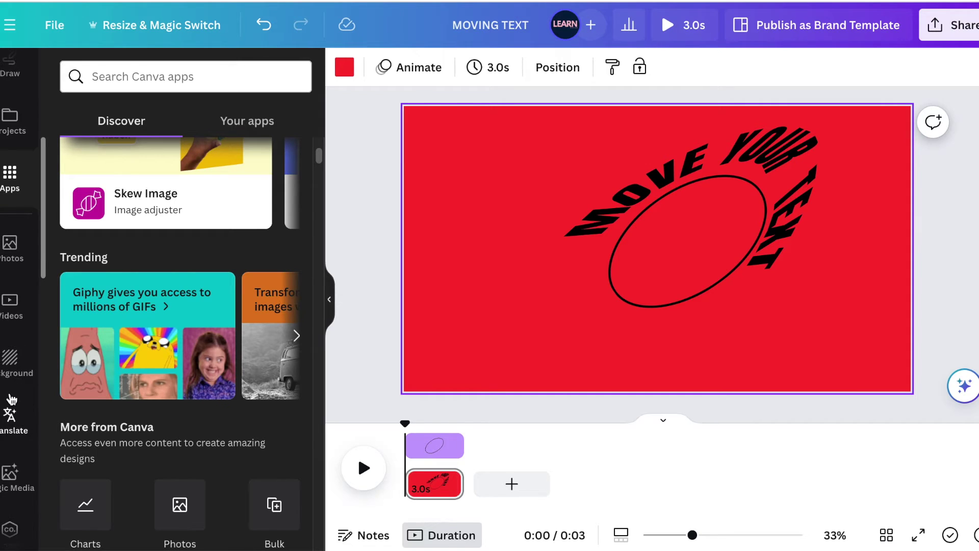
scroll(11, 400, down, 3)
scroll(11, 399, down, 2)
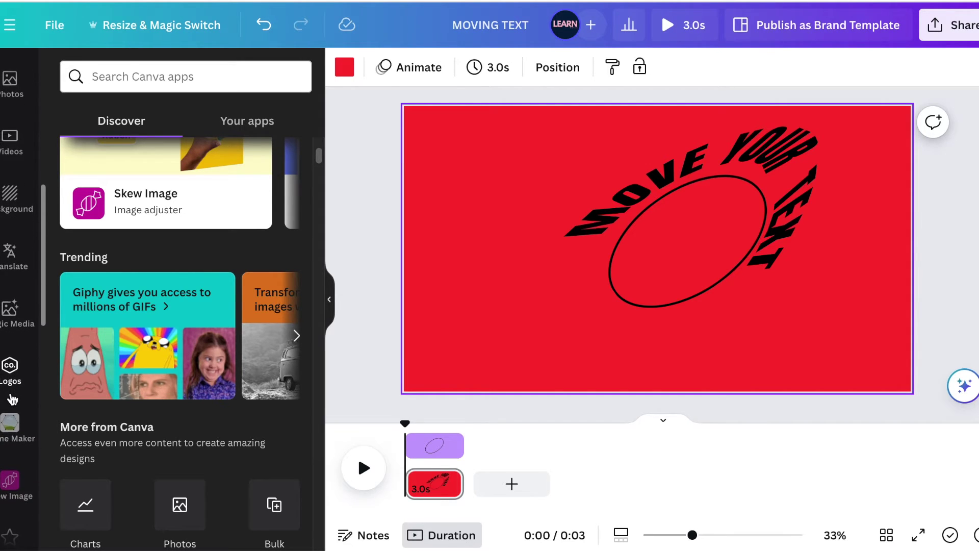
scroll(10, 413, down, 1)
click(9, 437)
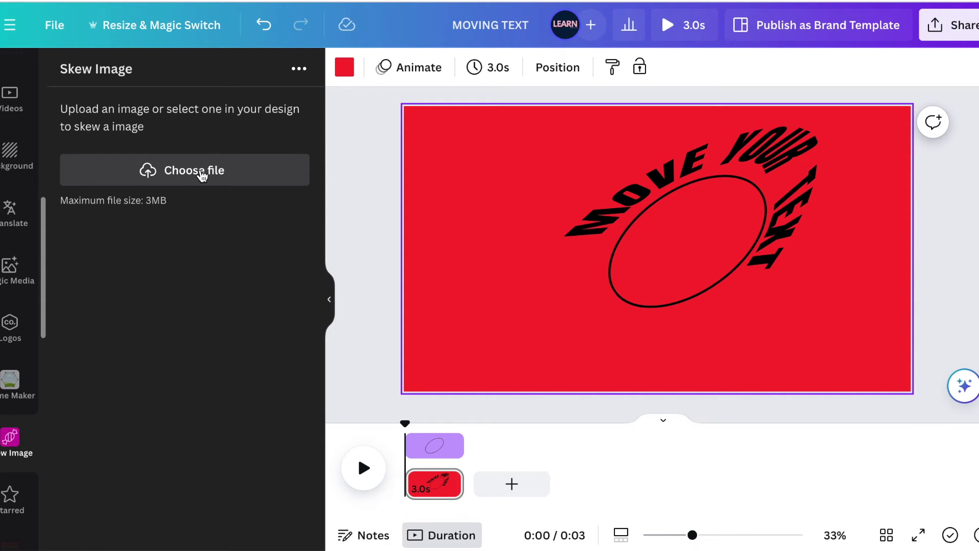
Load MOVING TEXT (1).png into Skew Image, skew it 52° horizontally the other way, and add it to the page
click(201, 172)
click(184, 136)
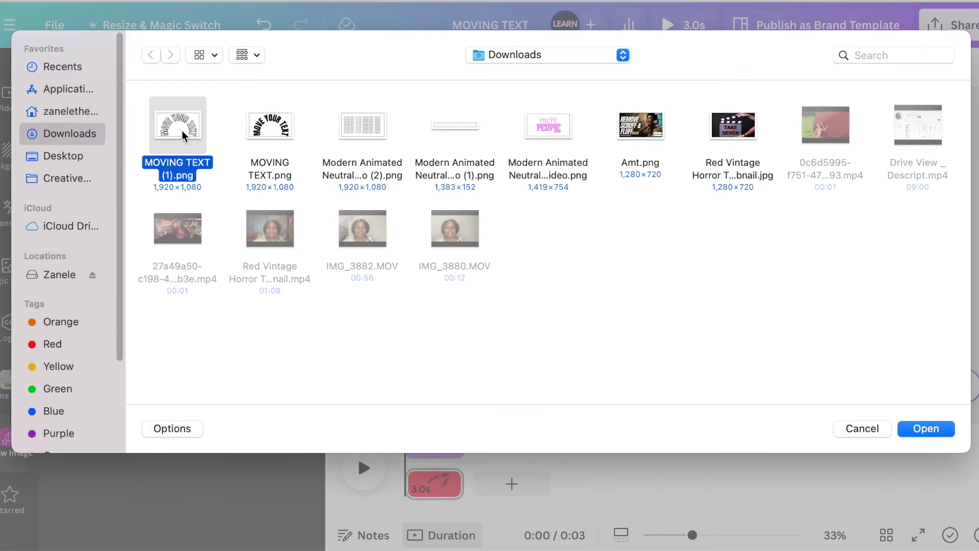
click(927, 428)
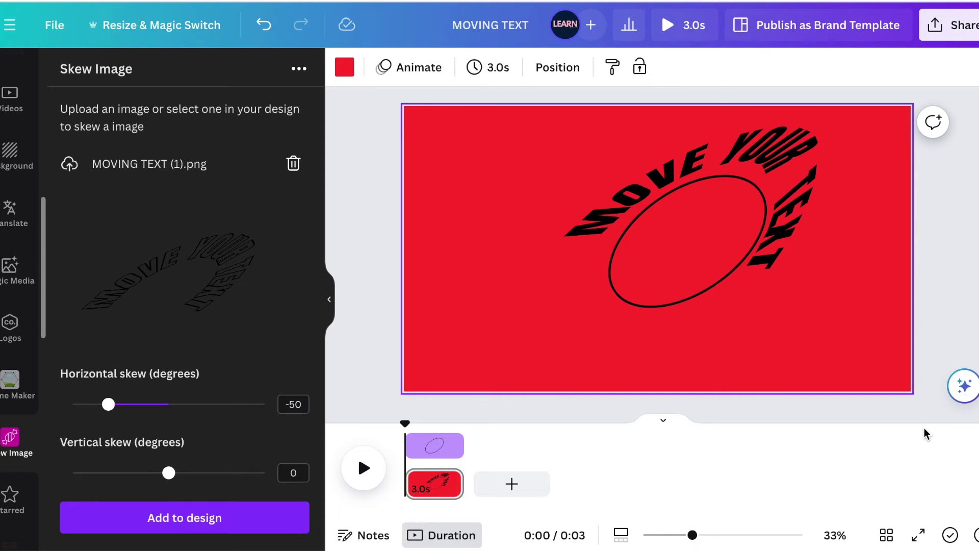
mouse_move(108, 404)
mouse_down()
mouse_move(265, 394)
mouse_move(231, 404)
mouse_up()
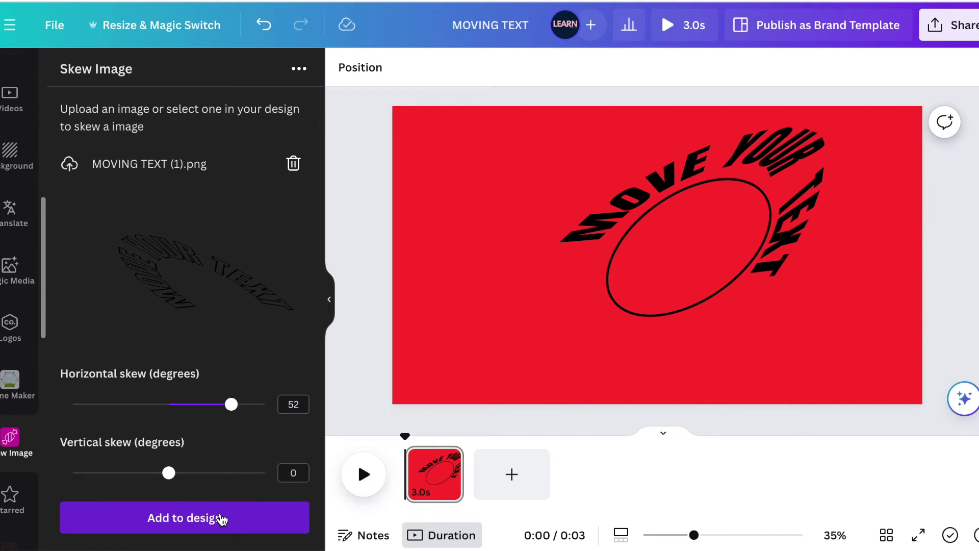
click(221, 519)
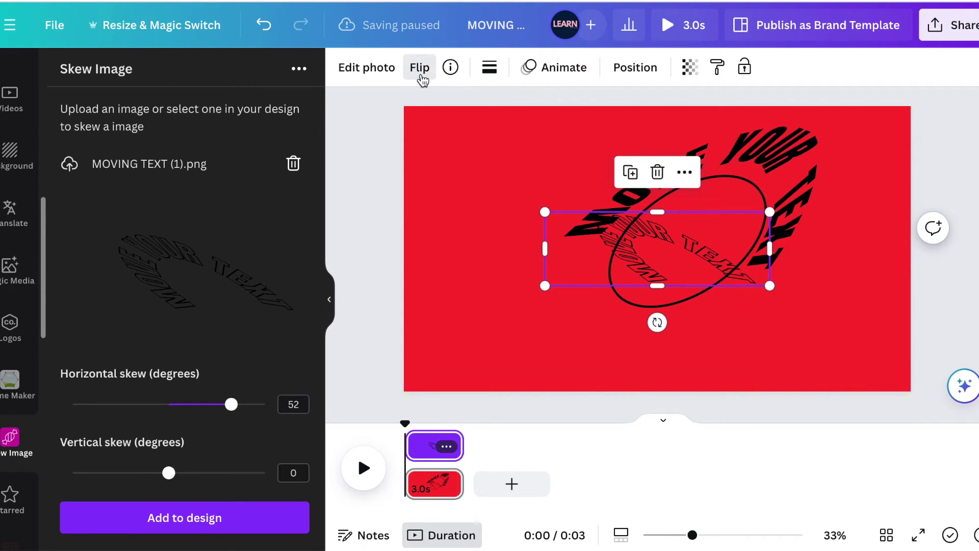
Mirror the new text image horizontally and vertically, move it below the ellipse and enlarge it
click(421, 70)
click(463, 109)
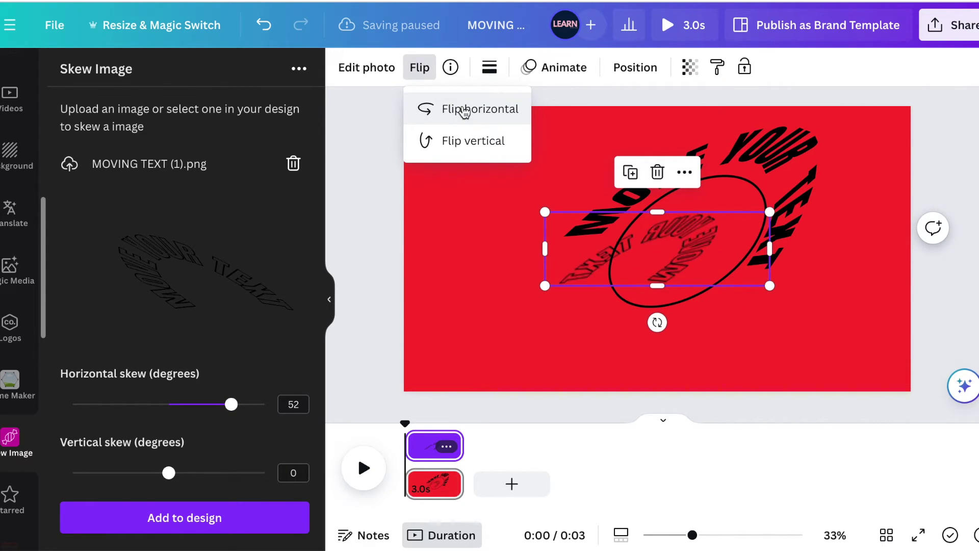
click(464, 113)
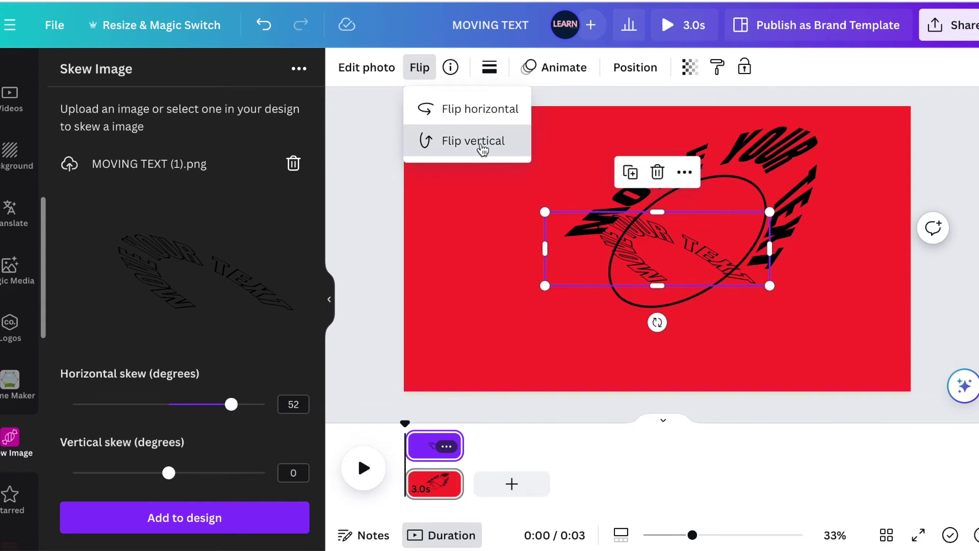
click(479, 144)
drag(668, 266, 583, 314)
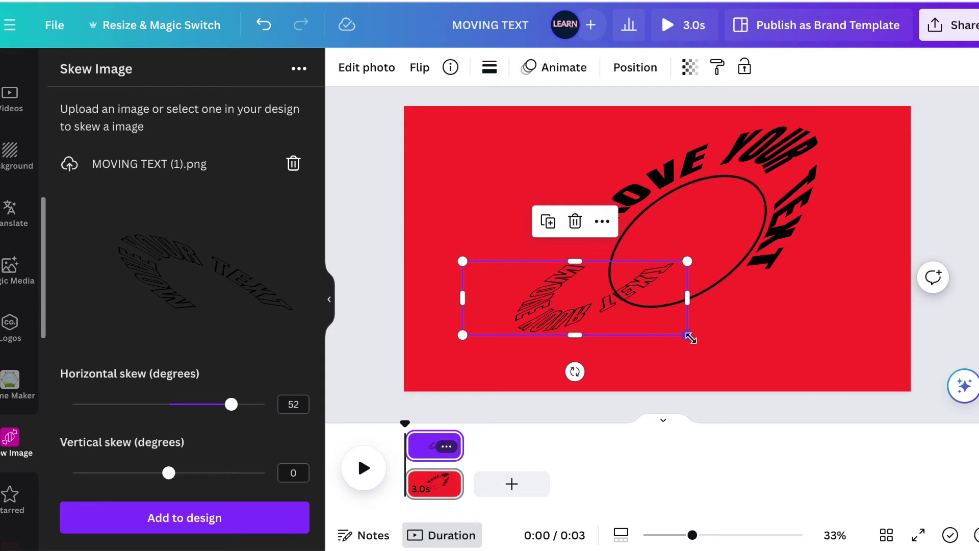
drag(688, 337, 777, 383)
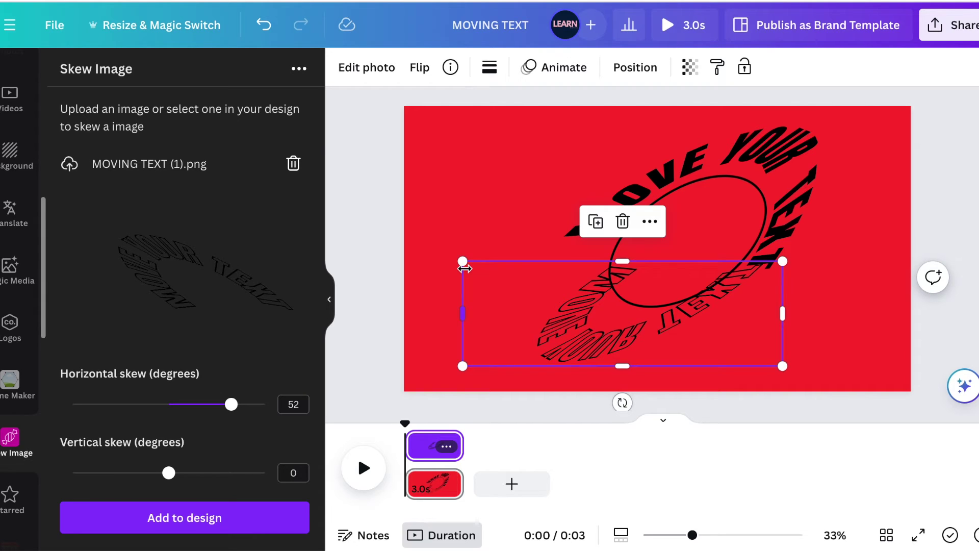
Tilt the copy to hug the ellipse, erase the unwanted letters with Magic Eraser, and stretch the piece to fit
drag(464, 268, 388, 212)
mouse_move(580, 405)
mouse_down()
mouse_move(590, 404)
mouse_move(559, 346)
mouse_up()
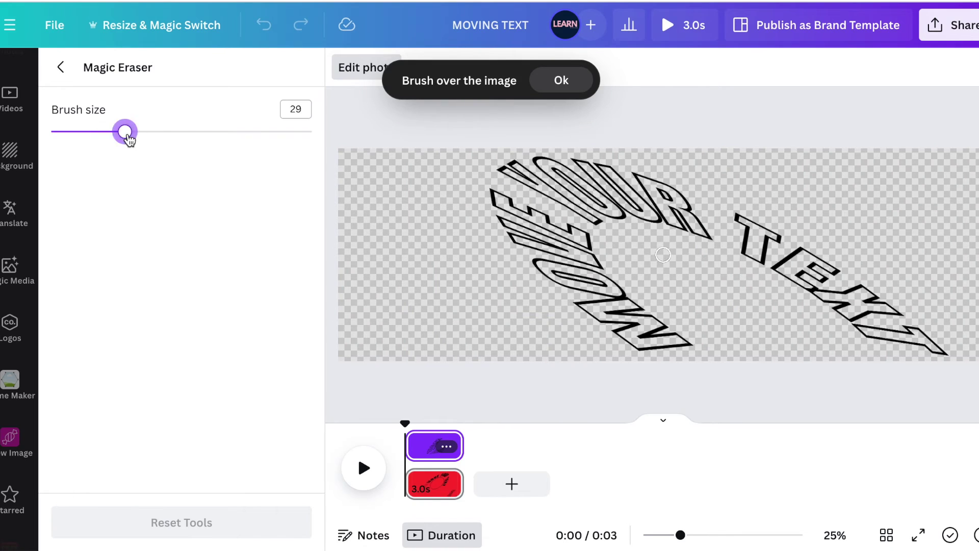
drag(125, 131, 151, 131)
drag(689, 175, 708, 230)
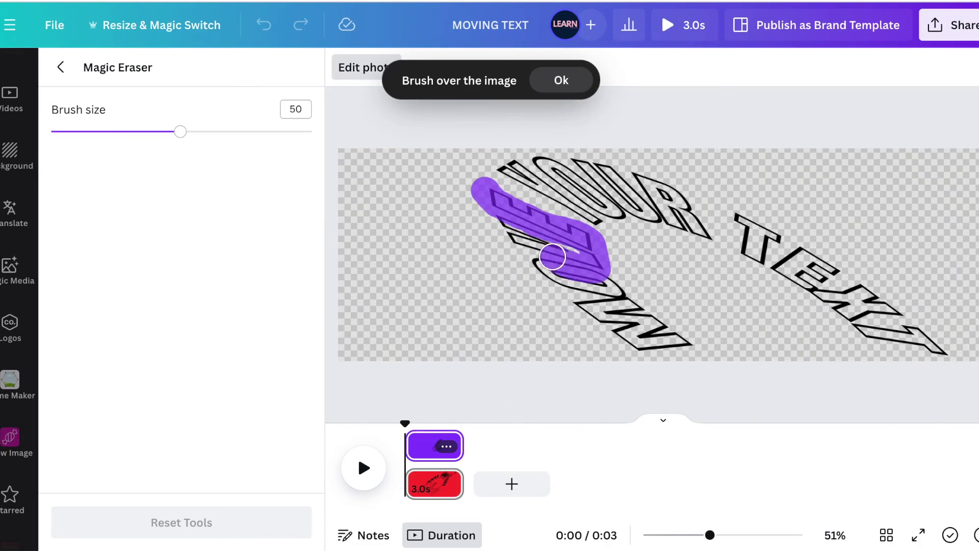
drag(553, 256, 562, 290)
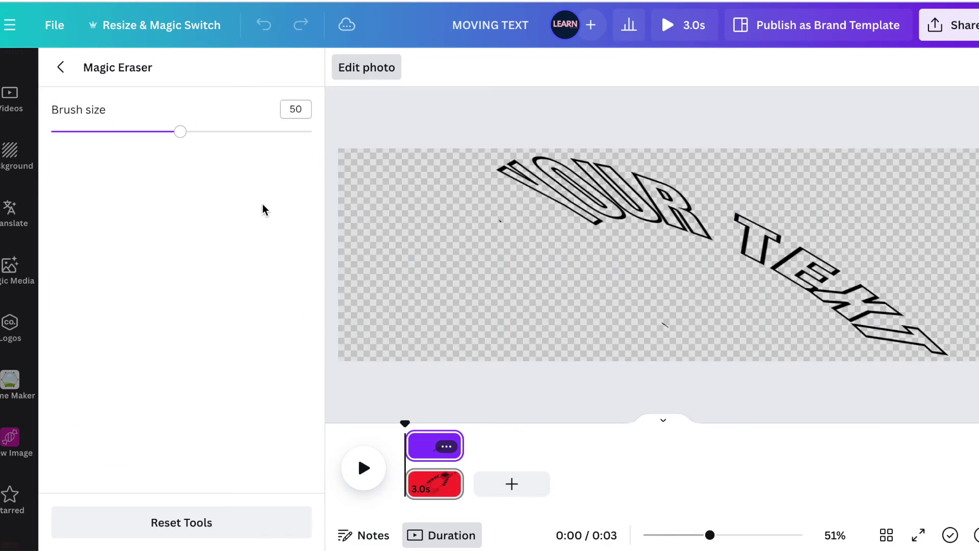
drag(673, 314, 658, 337)
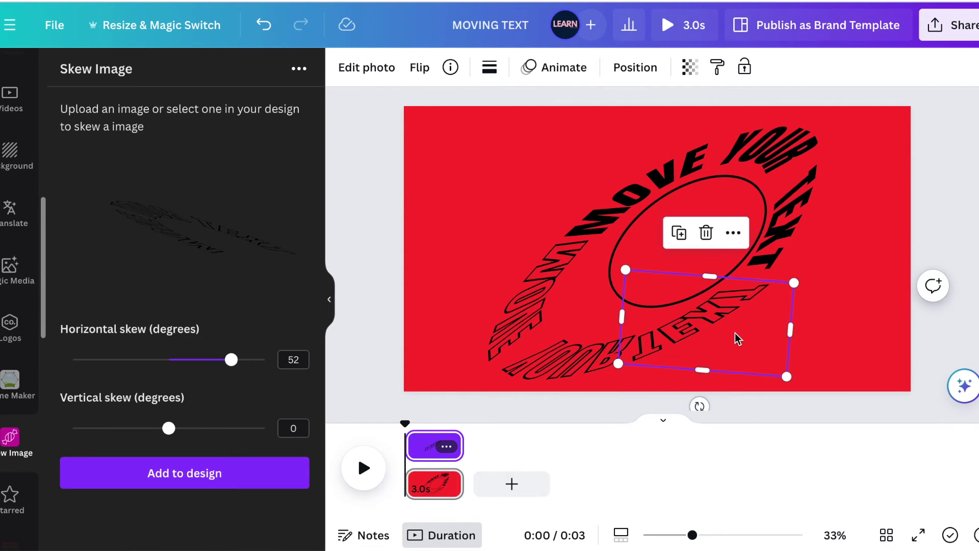
drag(874, 244, 852, 175)
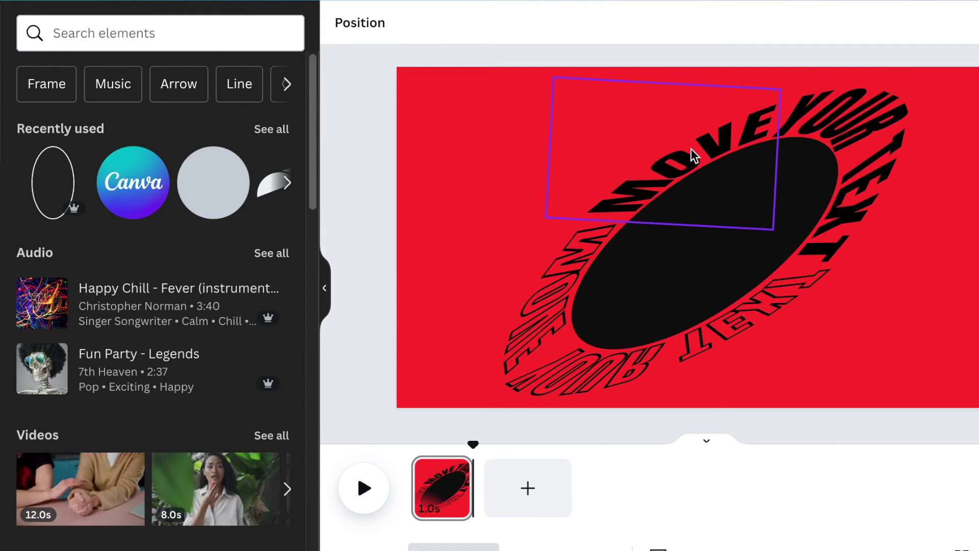
Give the MOVE piece above the ellipse an on-enter Wipe at maximum speed, sweeping left to right
click(618, 187)
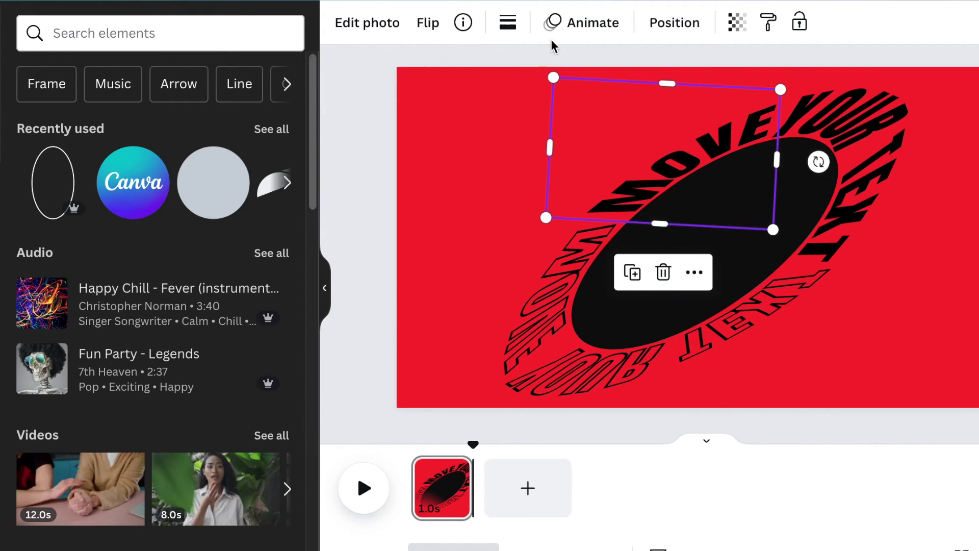
click(586, 23)
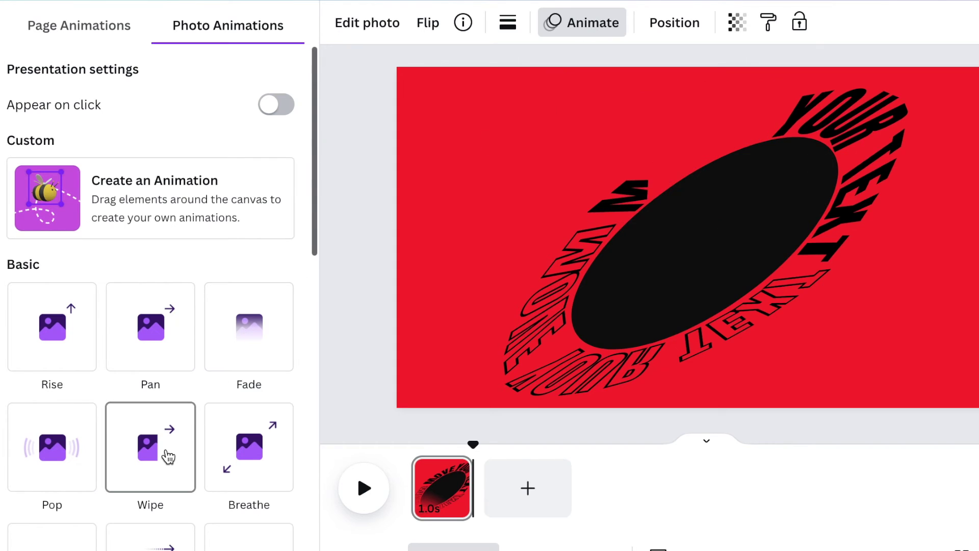
click(168, 457)
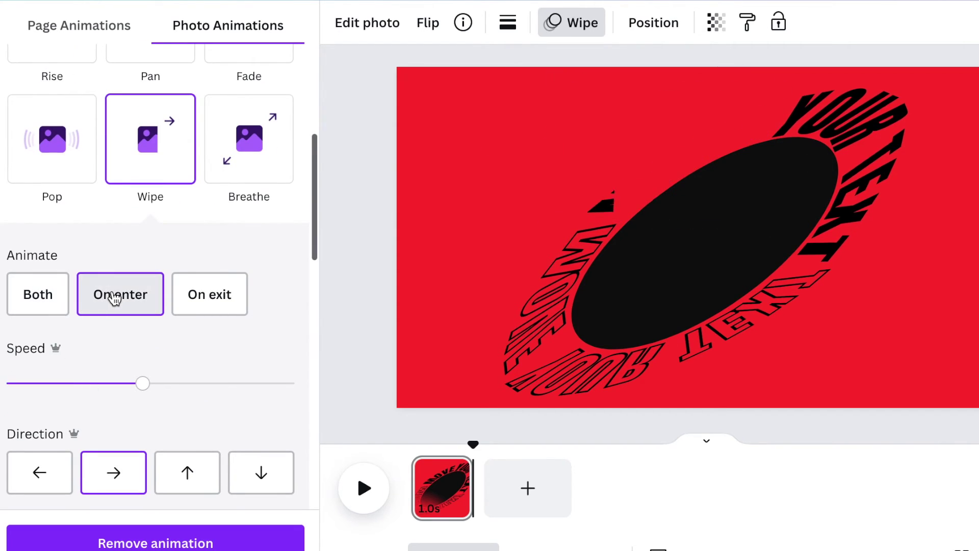
mouse_move(143, 384)
mouse_down()
mouse_move(38, 384)
mouse_move(288, 384)
mouse_up()
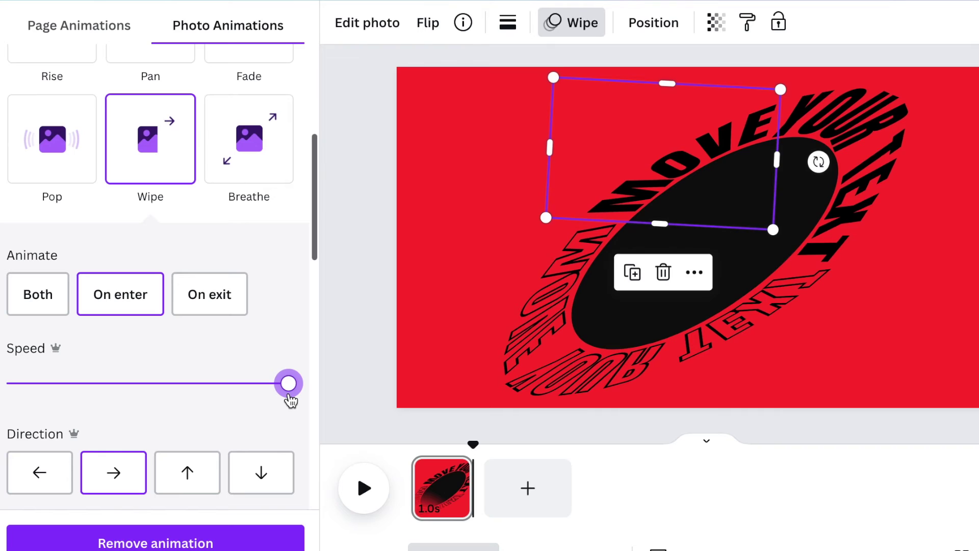
drag(288, 384, 292, 384)
click(131, 477)
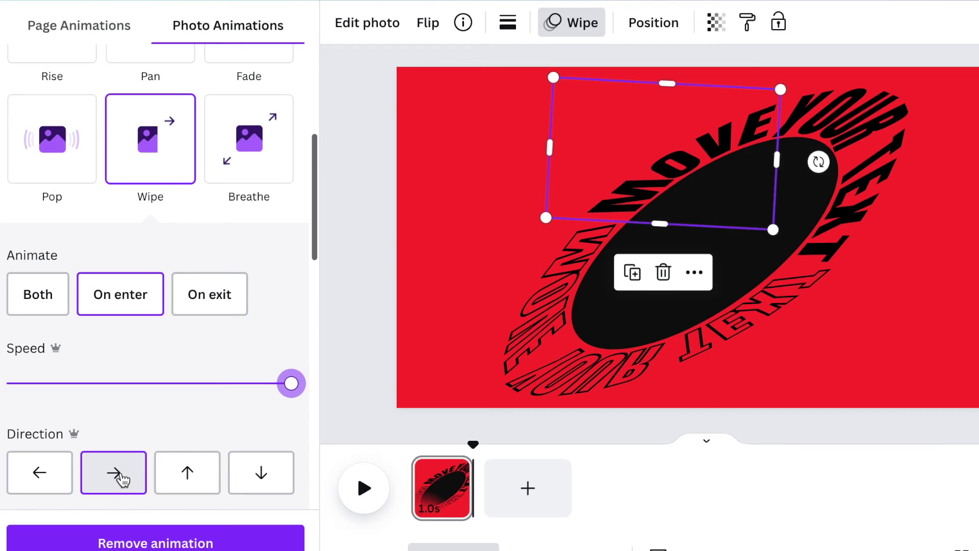
mouse_move(442, 487)
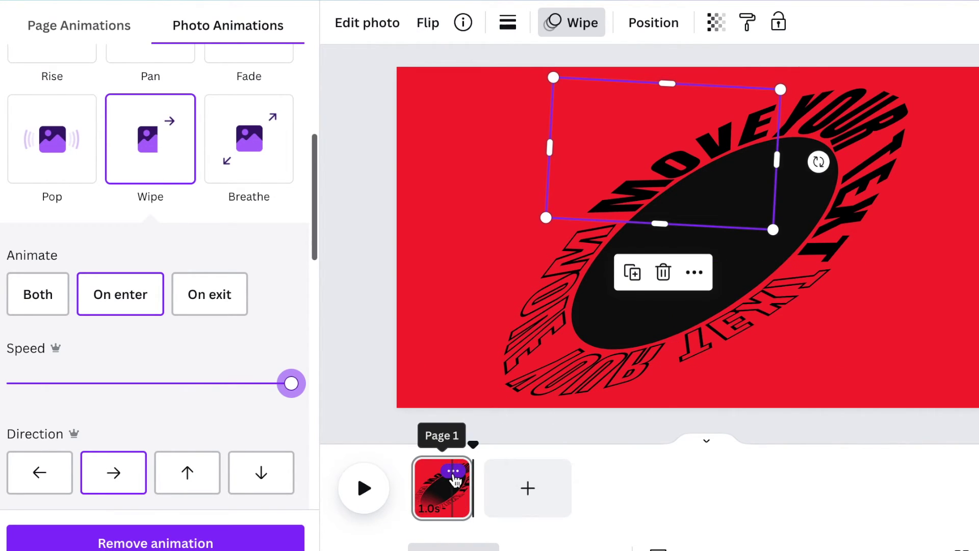
Duplicate page 1 and remove the wipe animation from the MOVE piece on page 2
click(455, 472)
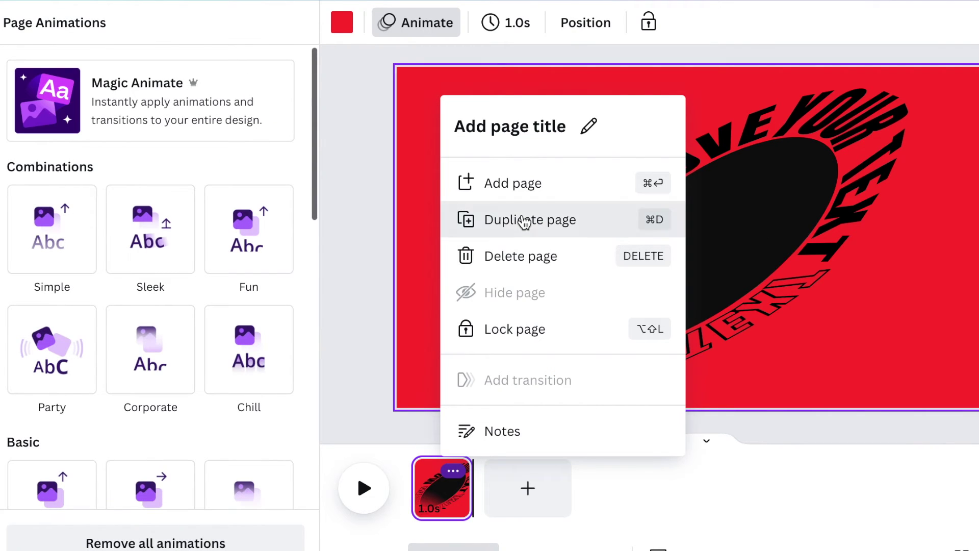
click(525, 221)
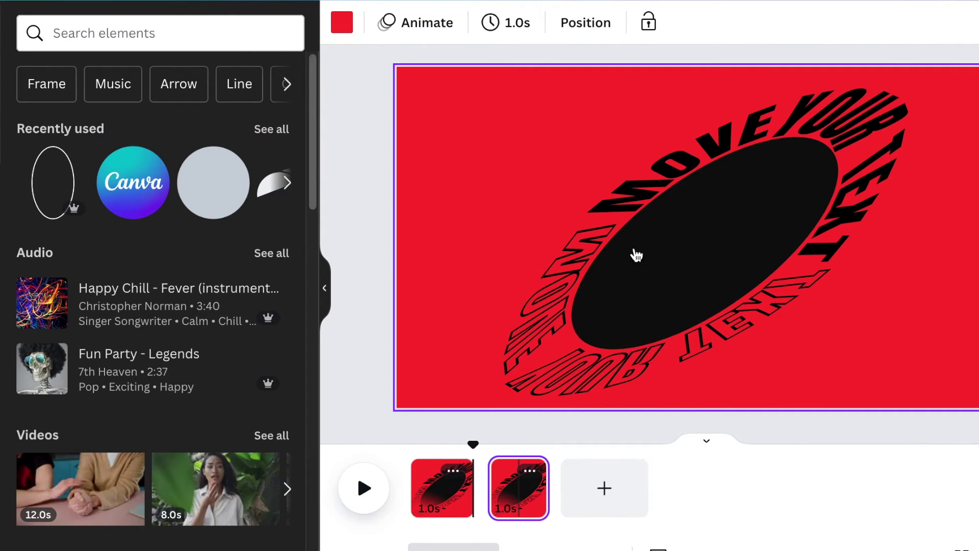
click(673, 163)
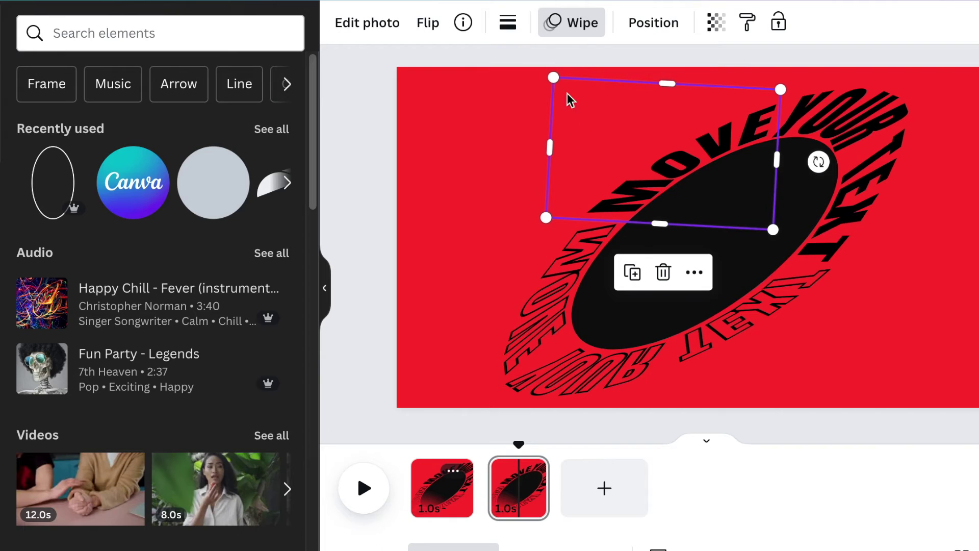
click(574, 23)
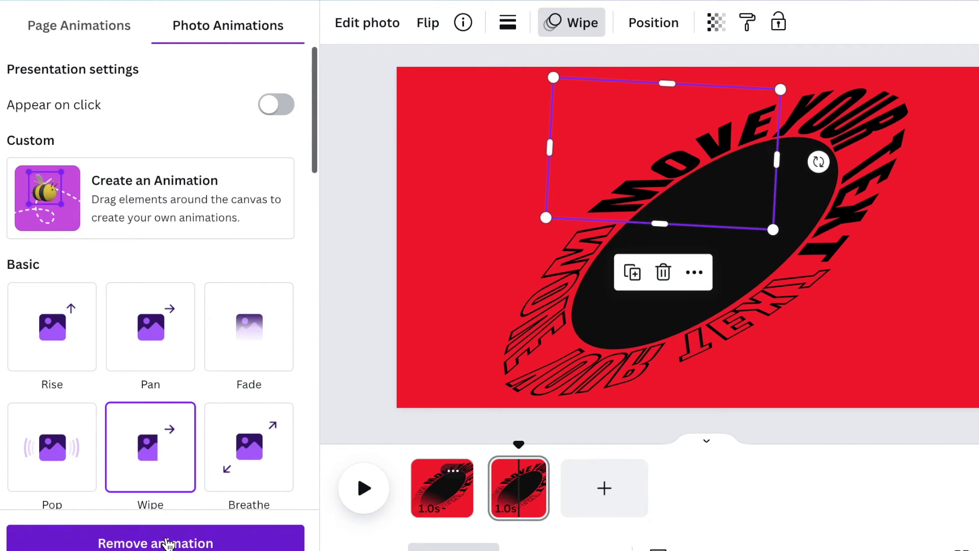
click(169, 544)
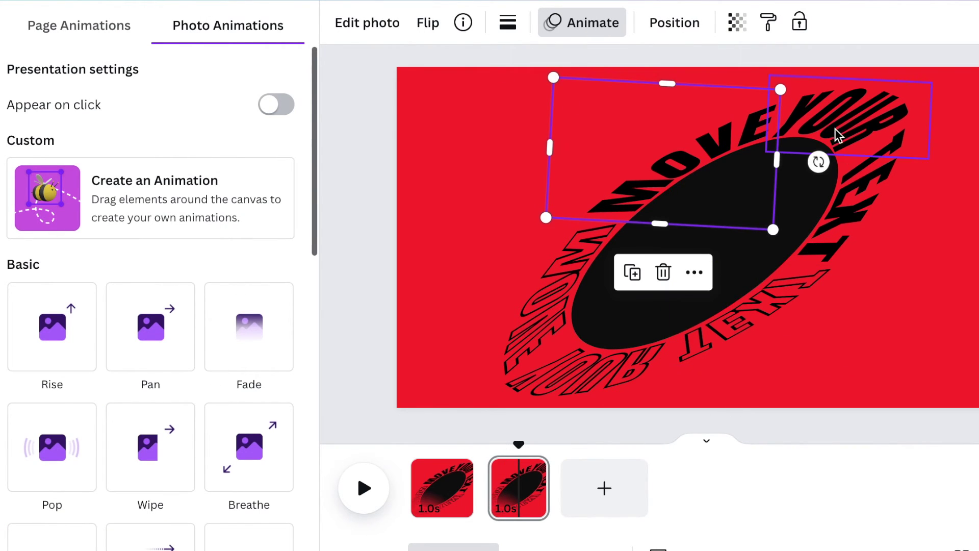
mouse_move(519, 489)
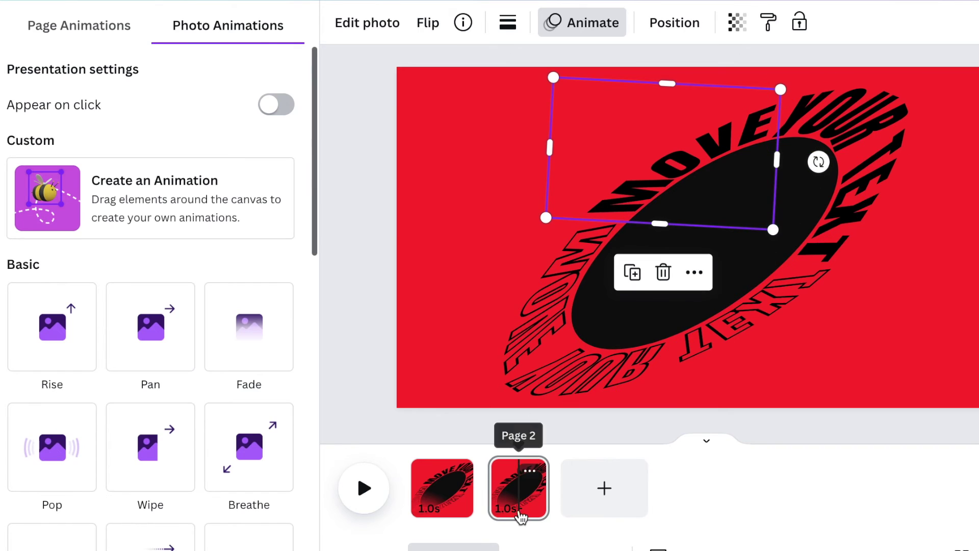
Rewind and play the preview, then stop on page 2
drag(520, 439, 348, 478)
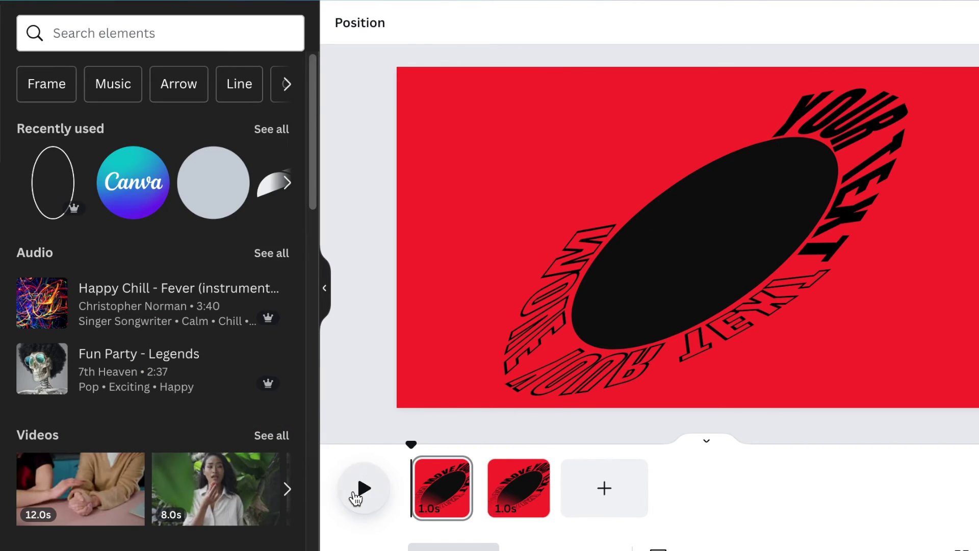
click(354, 486)
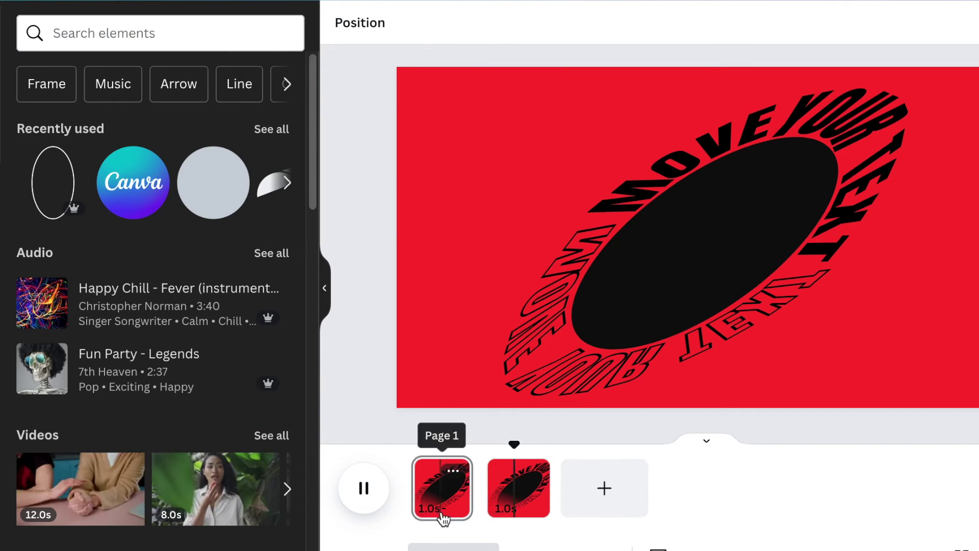
click(524, 502)
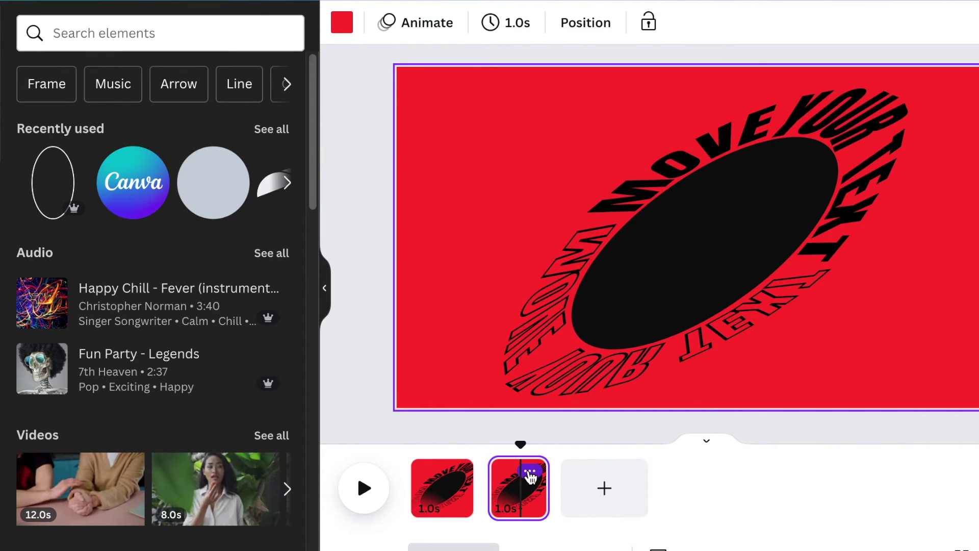
Duplicate page 2, then give its YOUR piece an on-enter Wipe at the fastest speed
click(529, 475)
click(590, 182)
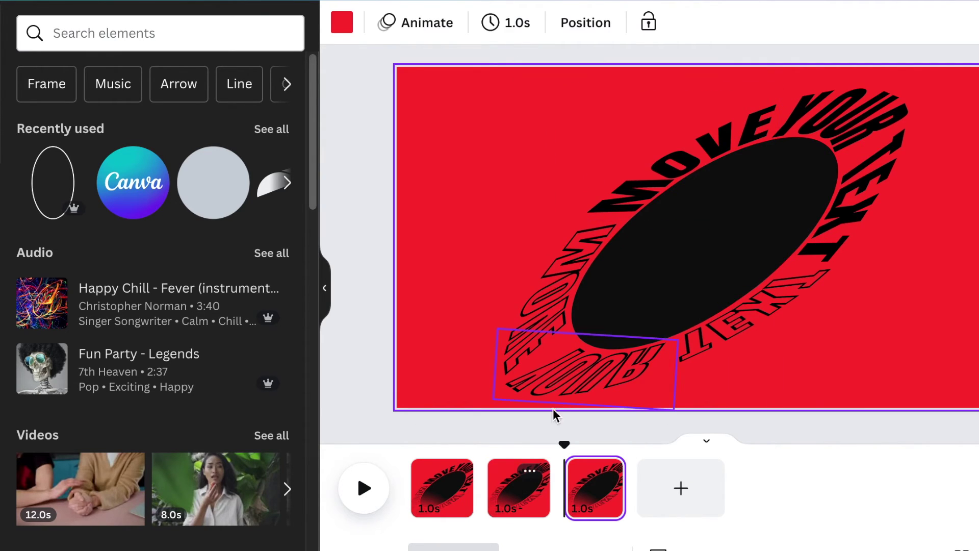
click(511, 507)
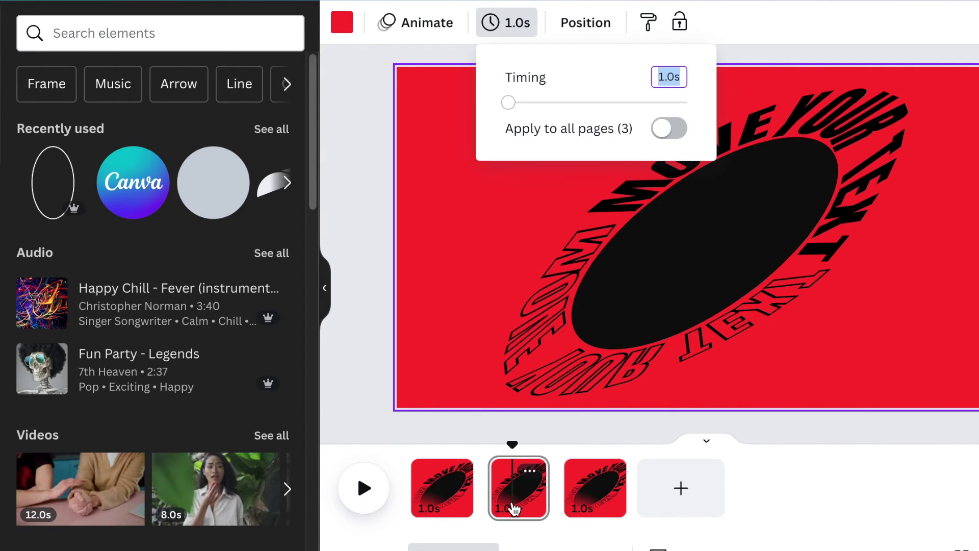
click(461, 267)
click(859, 114)
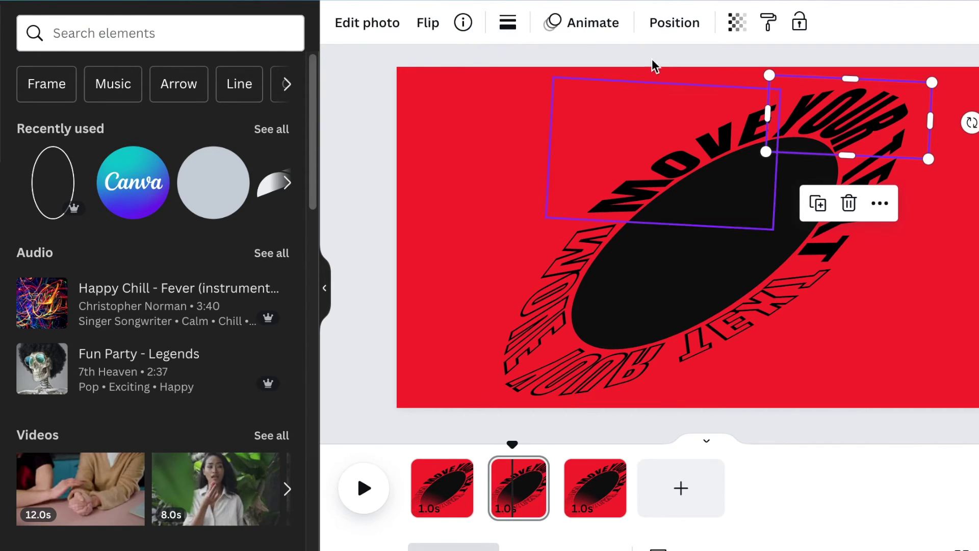
click(594, 24)
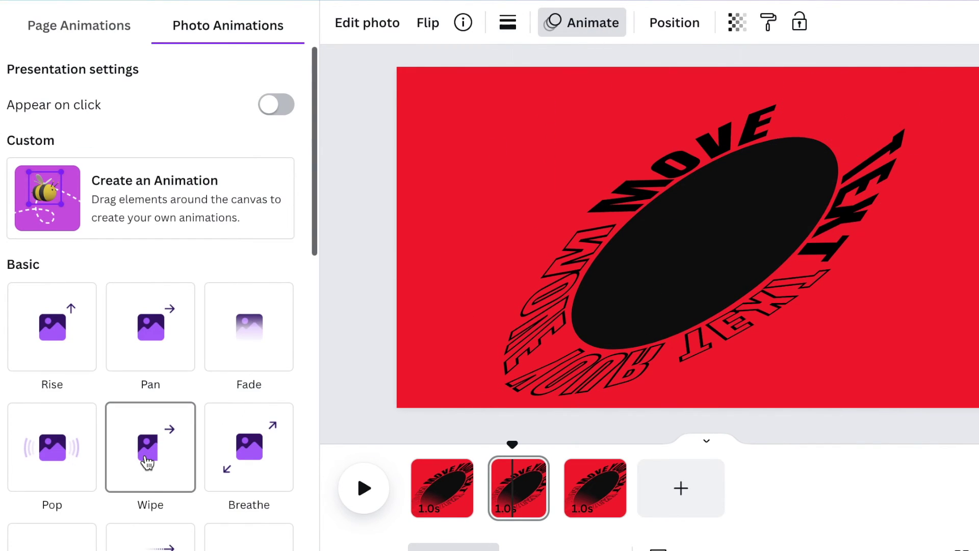
click(147, 462)
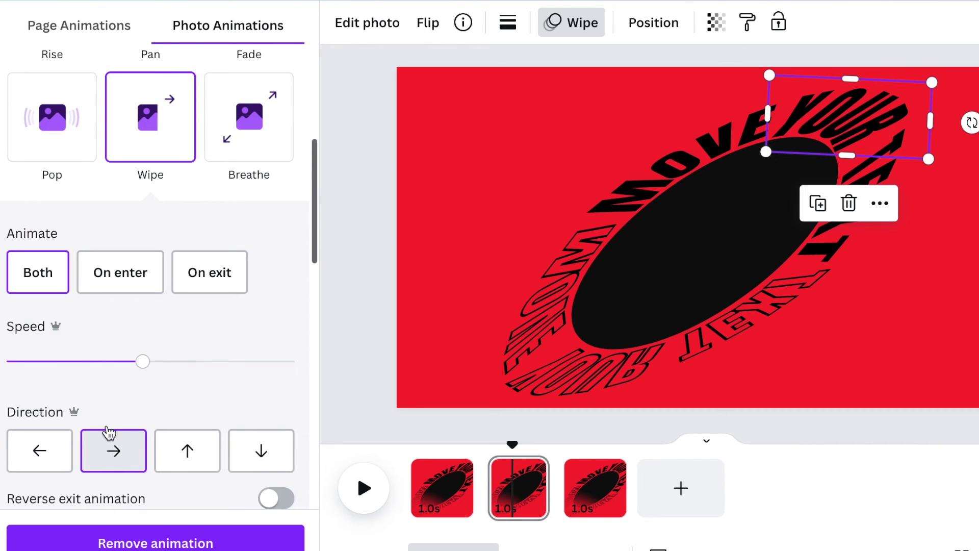
drag(143, 361, 306, 364)
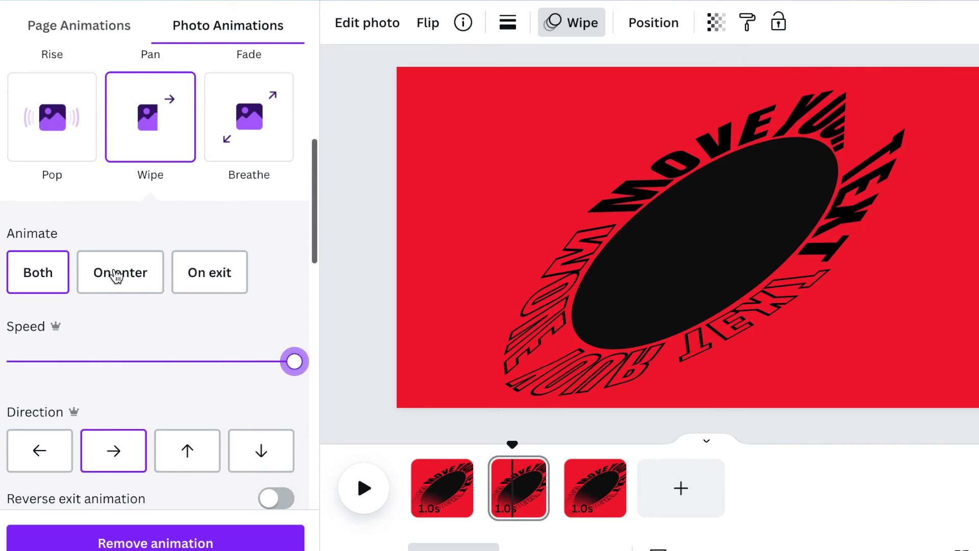
click(117, 273)
Preview, then give the TEXT piece on page 3 a downward Wipe and scrub through the pages to check
click(359, 489)
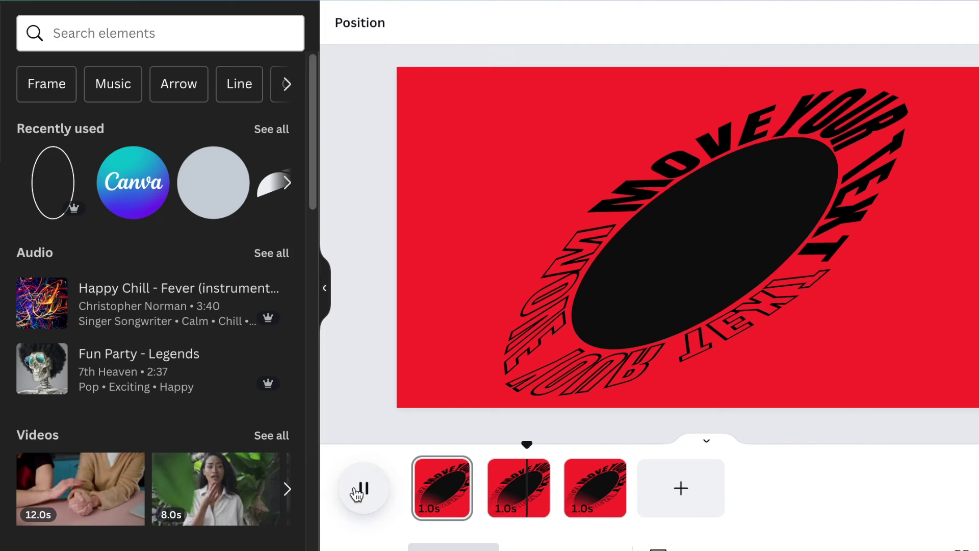
click(595, 489)
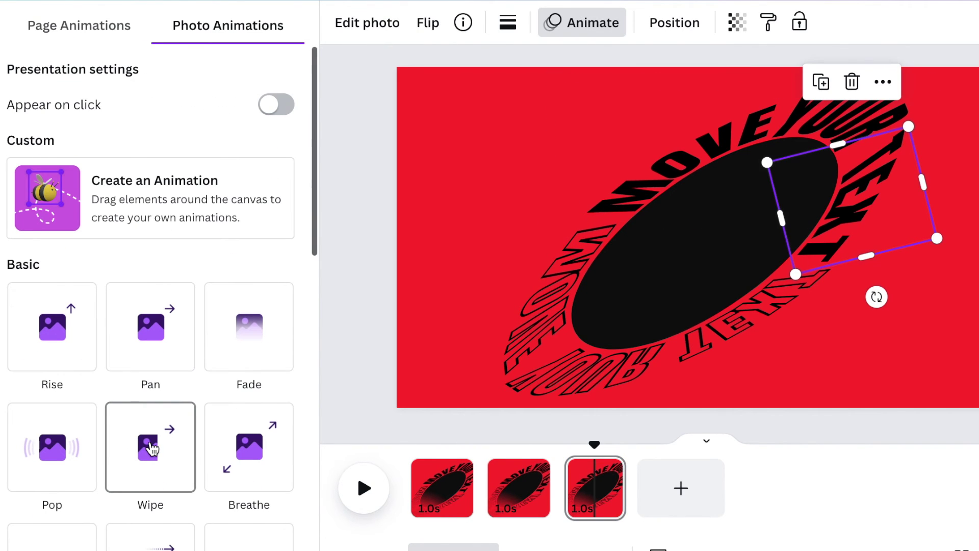
click(152, 447)
scroll(153, 383, down, 4)
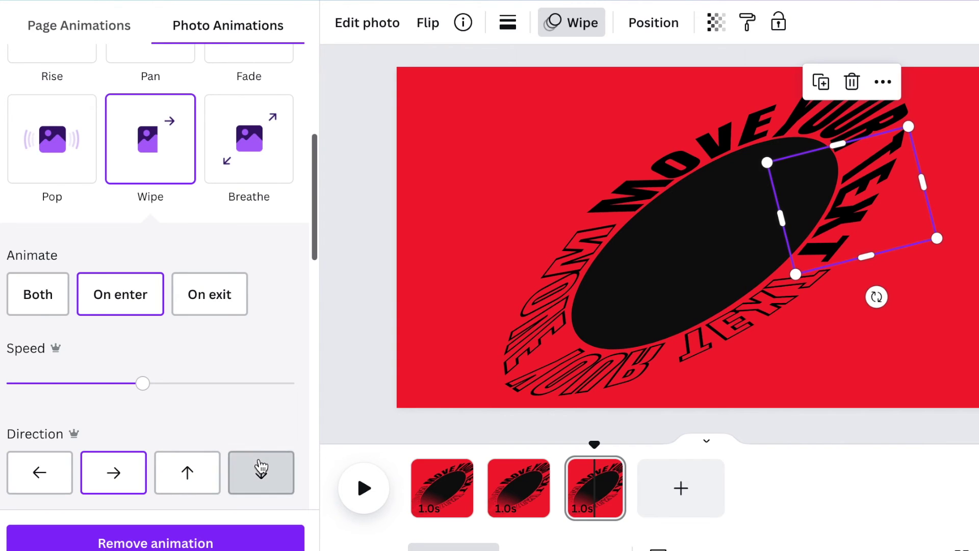
click(261, 468)
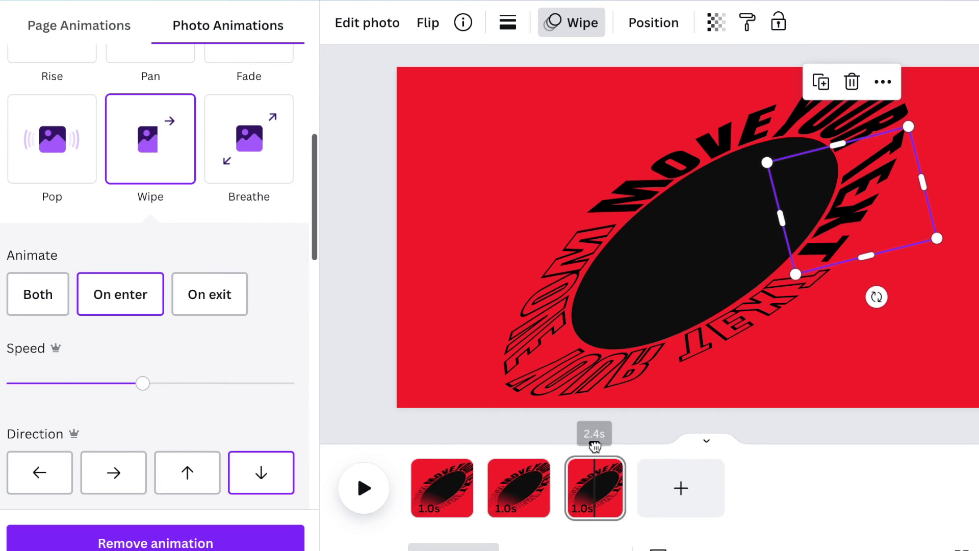
drag(595, 446, 405, 445)
click(575, 36)
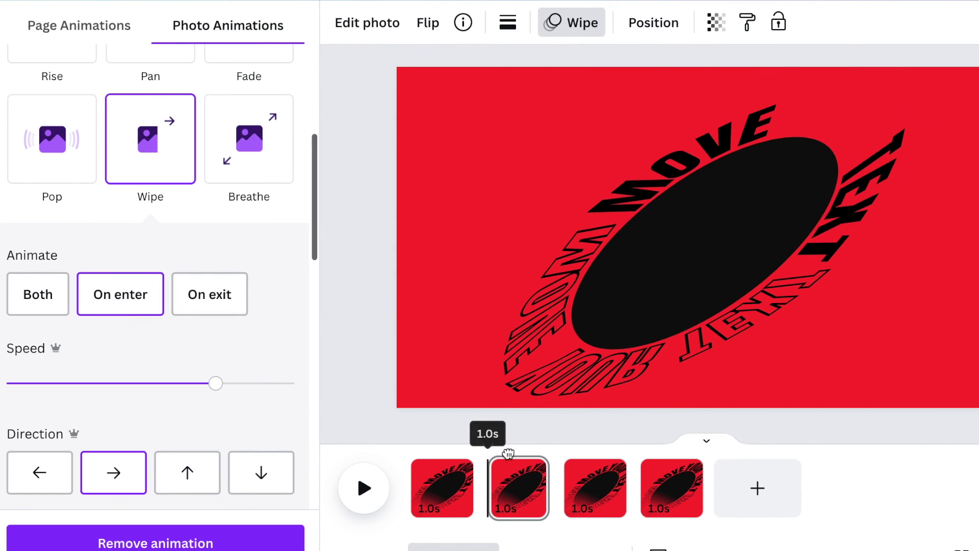
click(596, 483)
Give the YOUR text piece on page 4 a Wipe animation sweeping toward the left
click(842, 241)
click(692, 483)
click(850, 214)
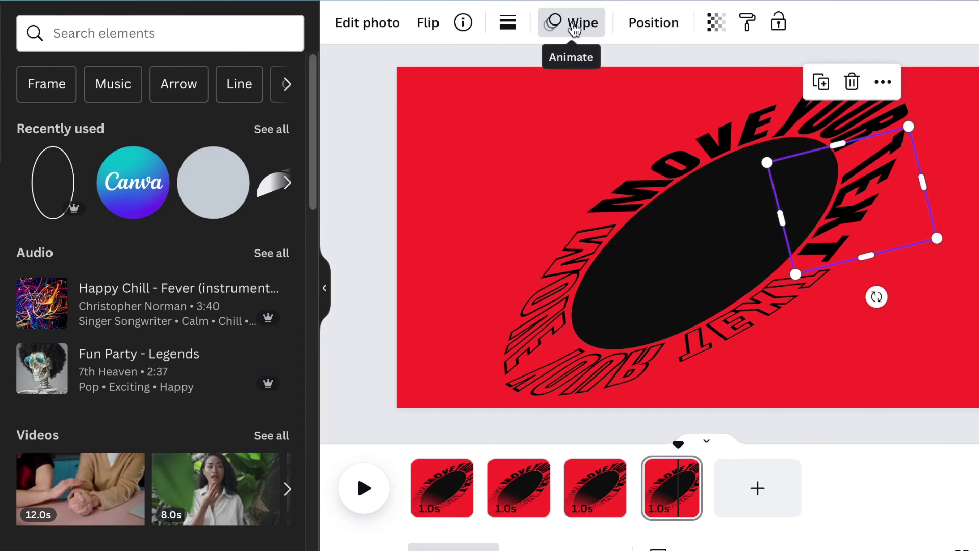
click(575, 24)
click(770, 334)
click(153, 471)
click(40, 479)
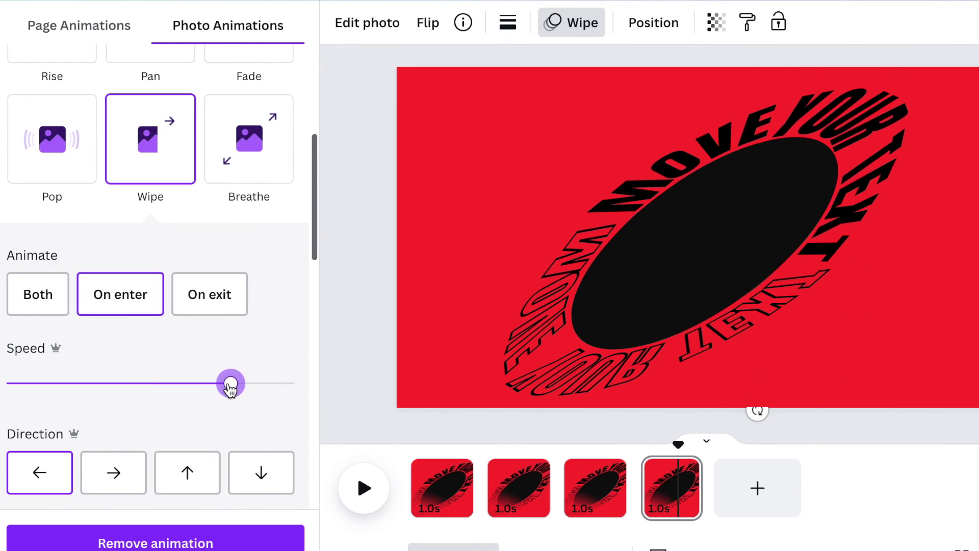
Add a fifth page and give its lower-left text piece a faster leftward Wipe
right_click(684, 470)
click(748, 183)
click(743, 350)
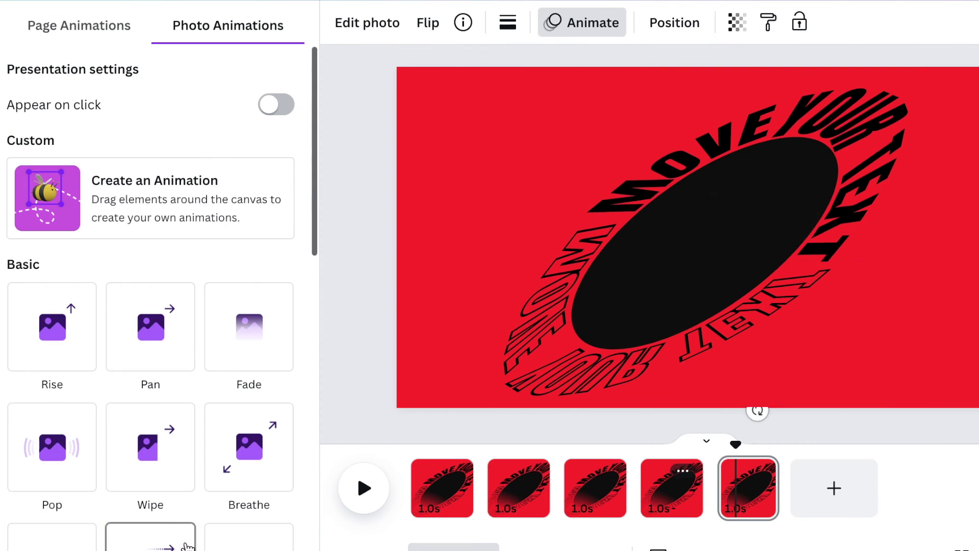
click(191, 428)
click(60, 474)
drag(140, 383, 239, 387)
Duplicate page 5 into page 6 and give its text piece a Wipe with adjusted speed
right_click(750, 505)
click(852, 186)
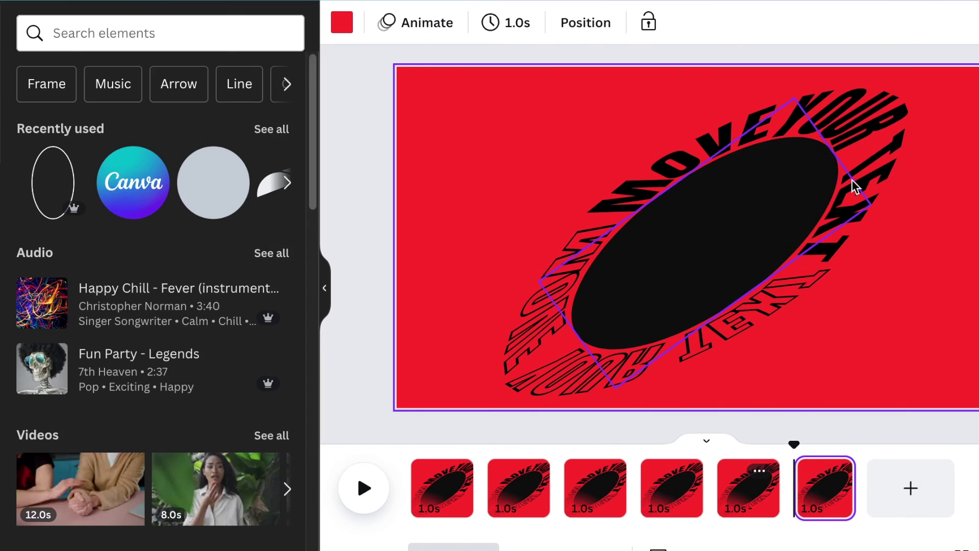
click(583, 400)
click(585, 23)
click(150, 447)
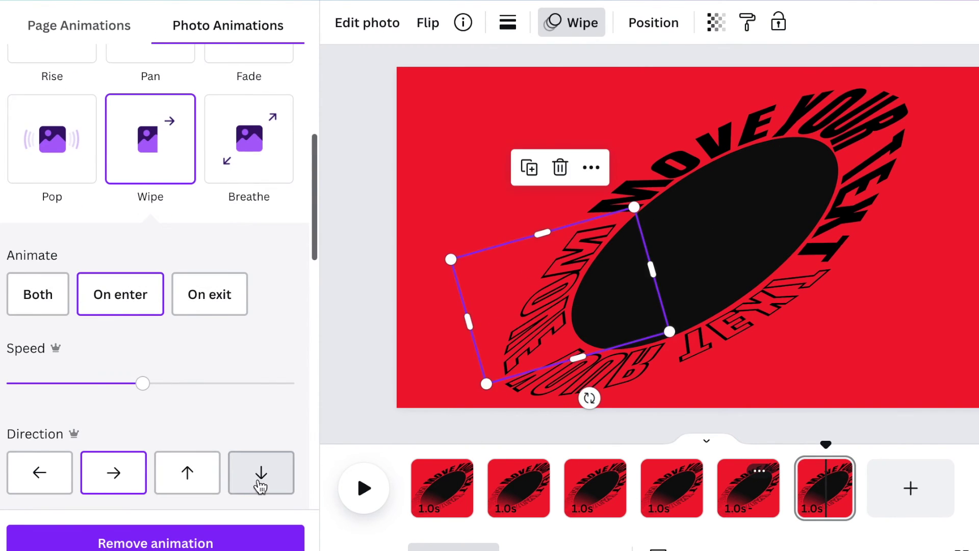
drag(142, 383, 245, 384)
Preview the video, lengthen every page to 1.5 seconds, and preview again
click(354, 495)
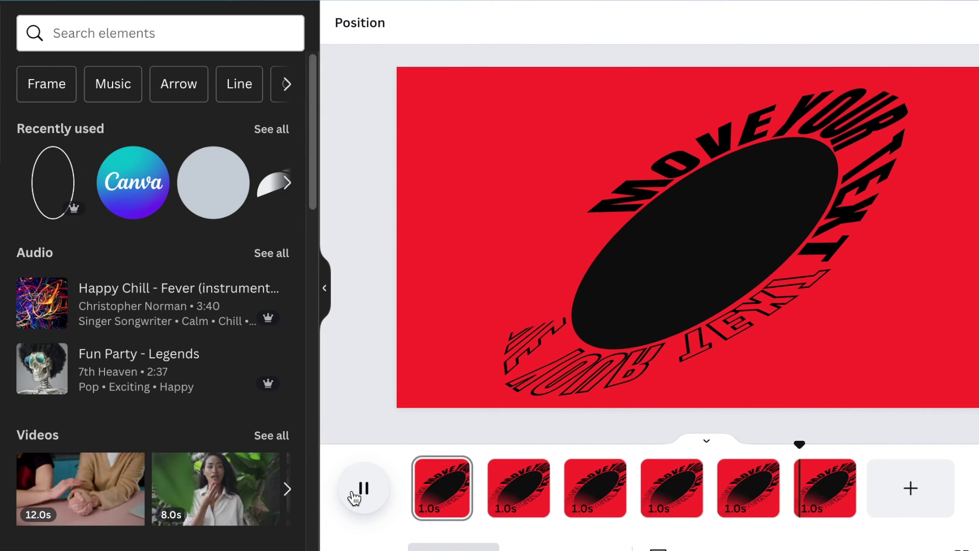
click(506, 23)
click(670, 77)
click(363, 490)
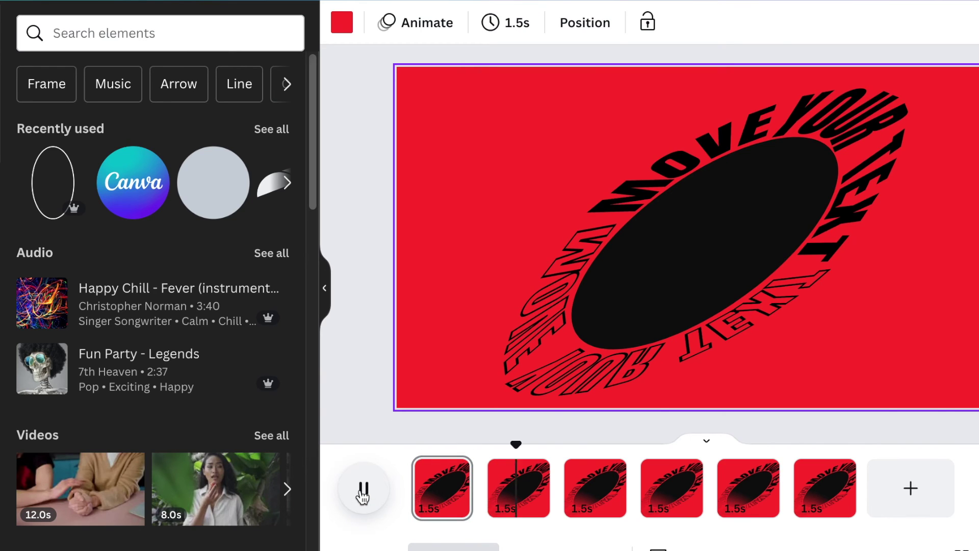
click(453, 471)
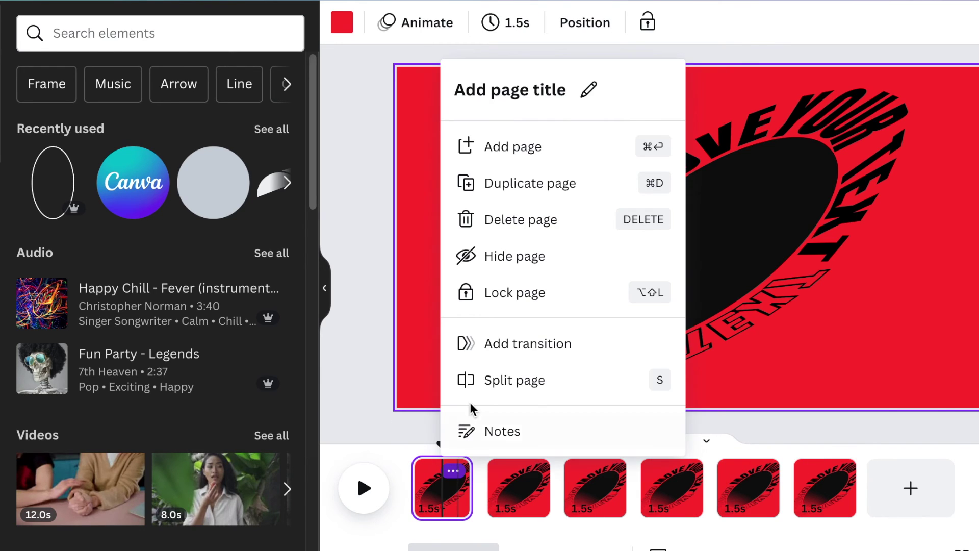
Show the MOVE text's timing track on page 1 and drag its start later so it wipes in partway through
click(784, 373)
click(705, 126)
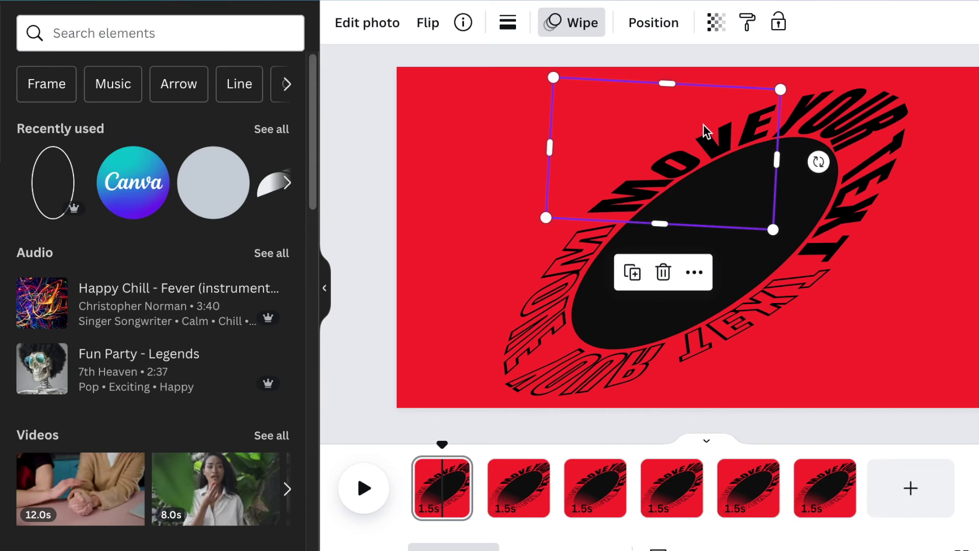
click(697, 274)
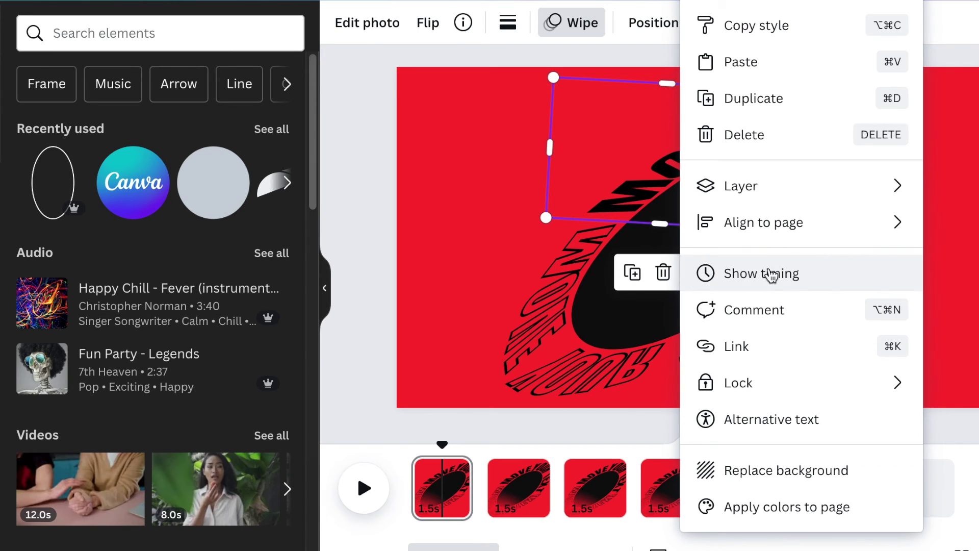
click(771, 274)
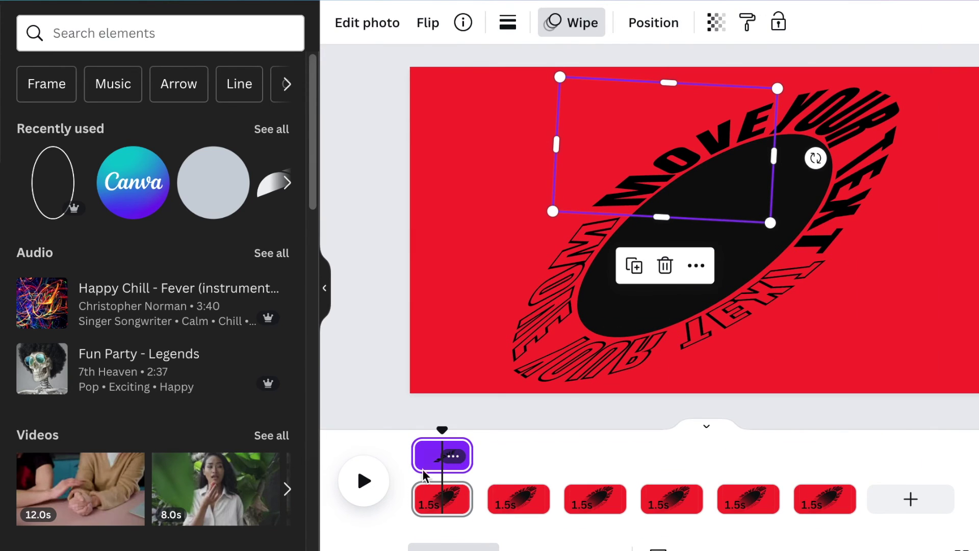
drag(417, 453, 426, 453)
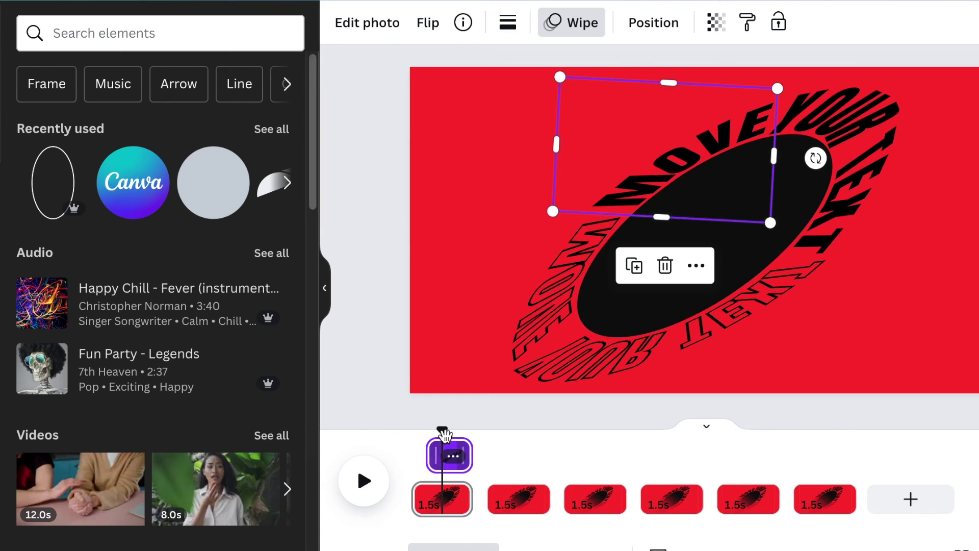
drag(438, 432, 394, 443)
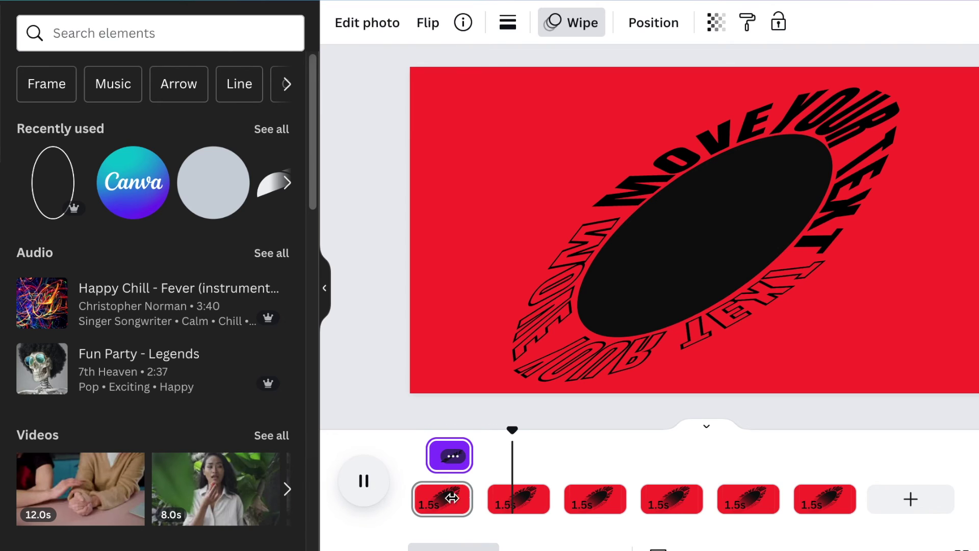
Hide the element timing tracks from the YOUR piece on page 2 and play the preview
click(518, 509)
click(848, 123)
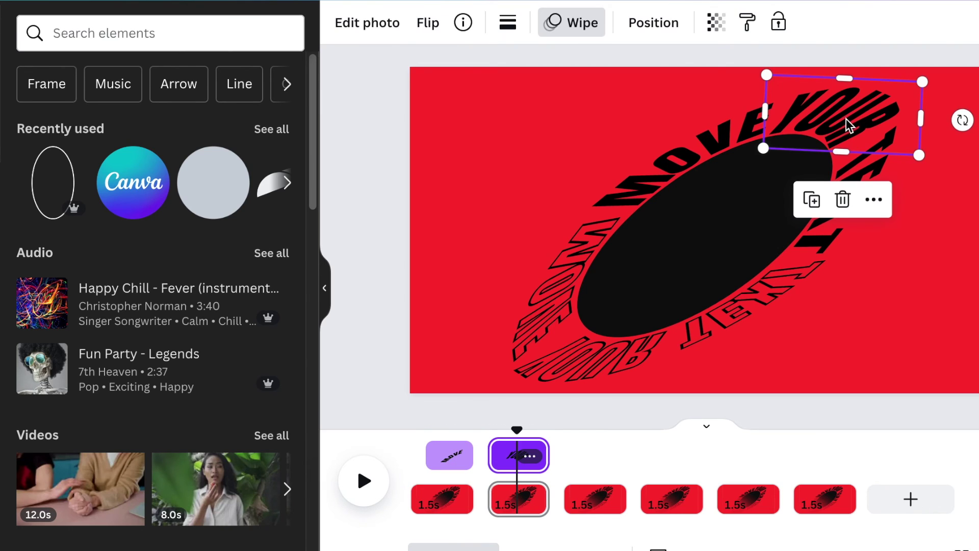
click(874, 200)
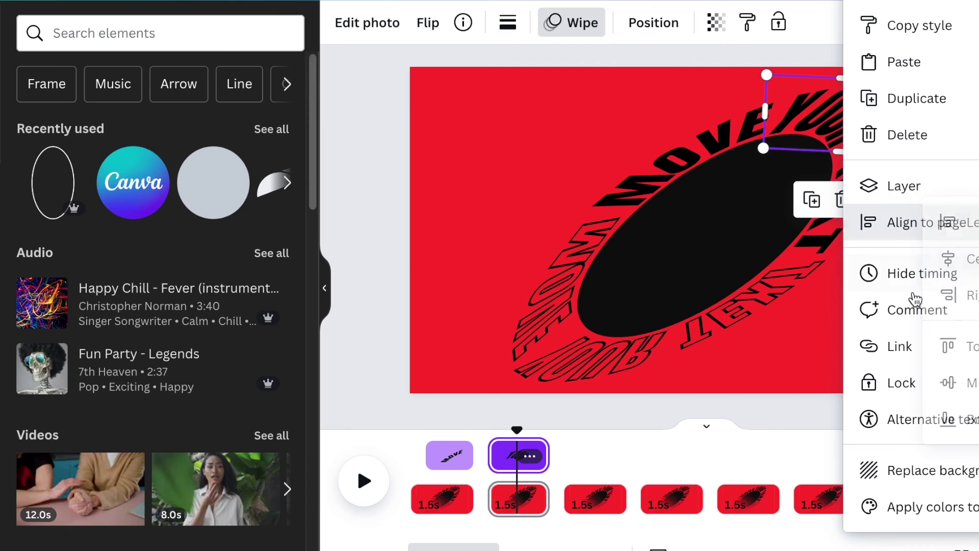
click(872, 273)
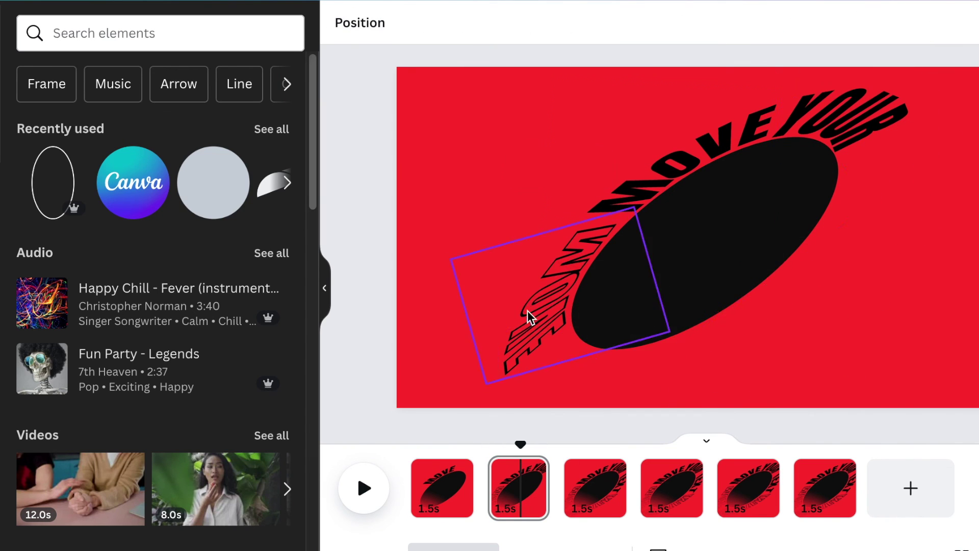
click(361, 488)
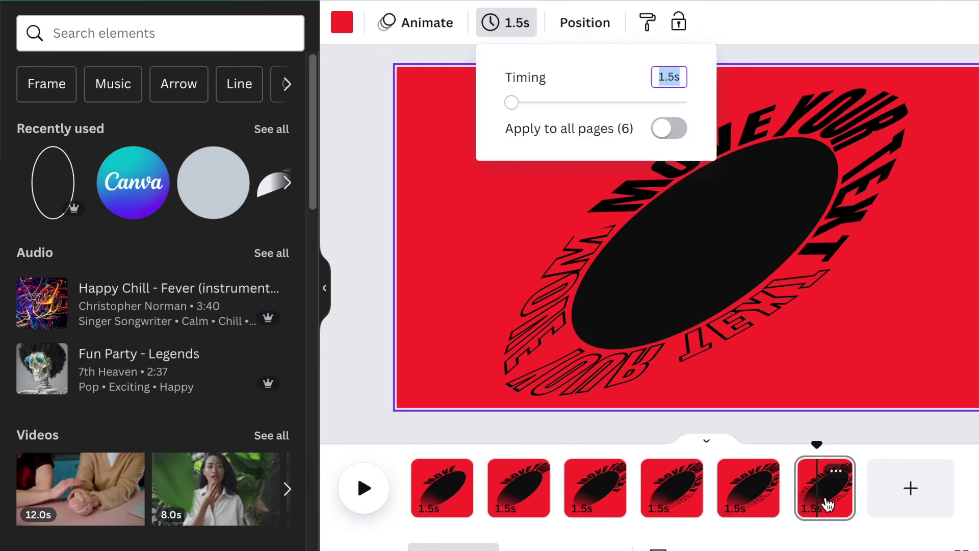
Retime the pages to 1.0–1.2 seconds with transitions, add a blank red 5-second seventh page, and preview
click(670, 505)
click(356, 494)
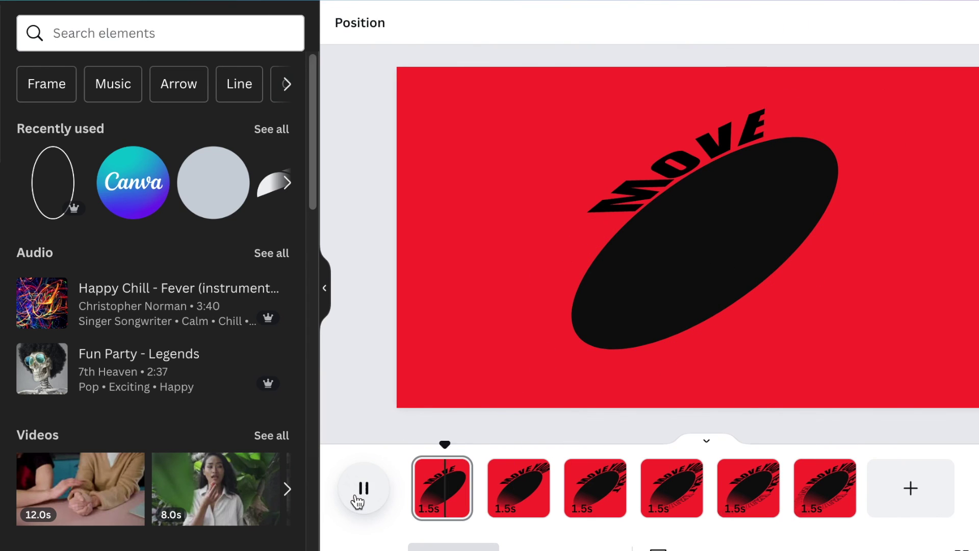
click(656, 284)
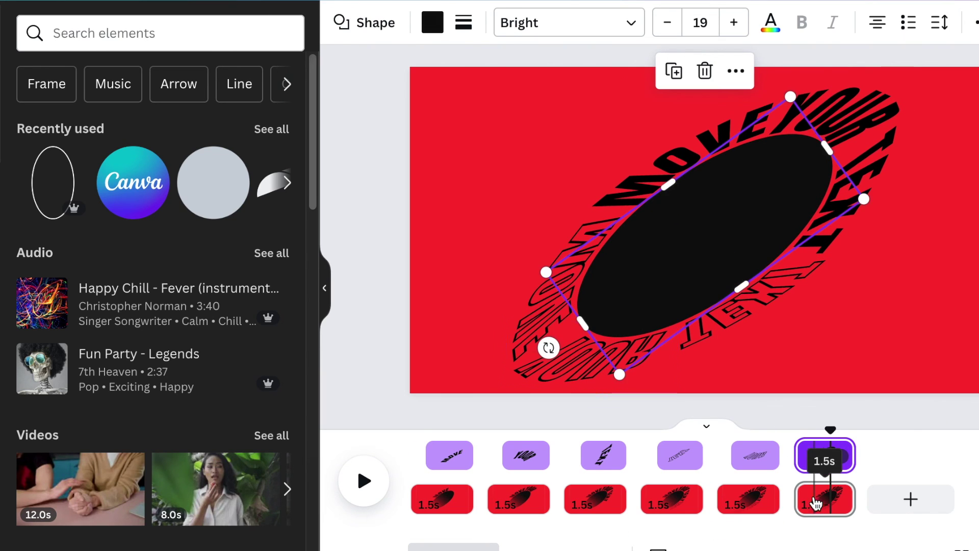
click(360, 481)
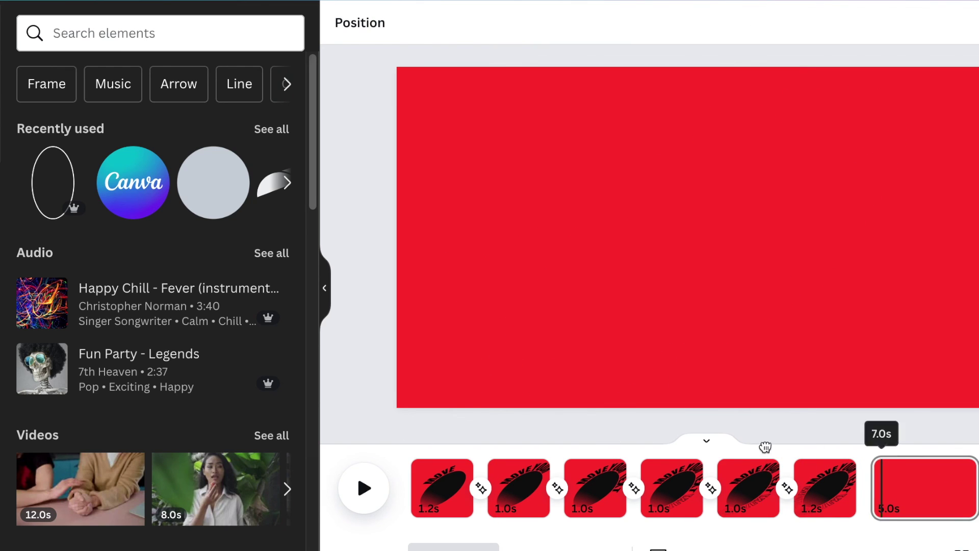
click(365, 488)
Stop and rewind the preview, then bring up Share > Download as MP4 1080p with the page selection list
click(895, 446)
drag(768, 450, 388, 453)
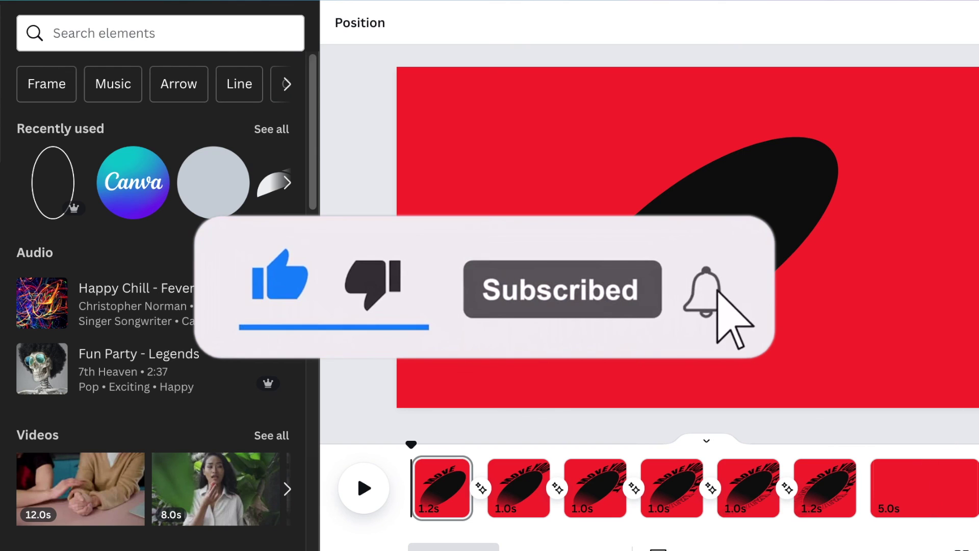
click(949, 4)
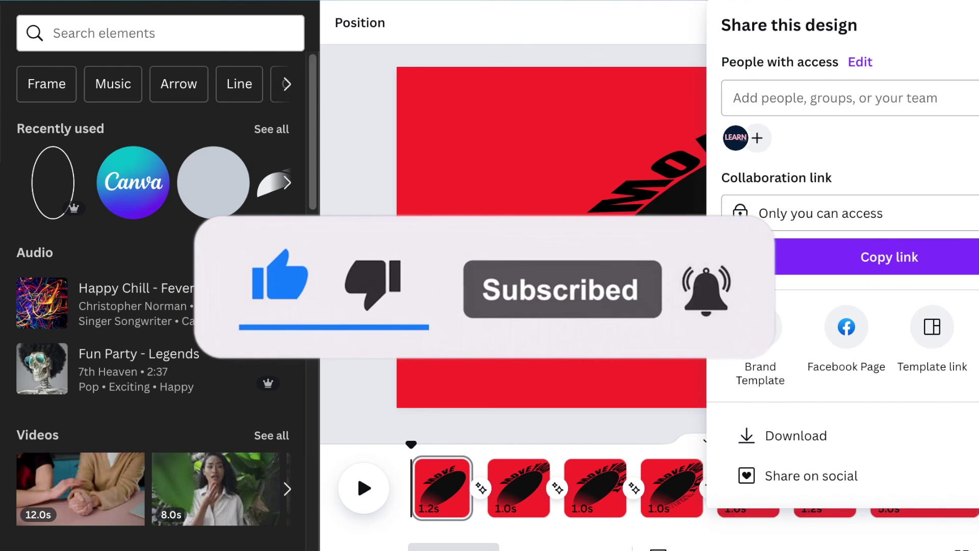
click(860, 438)
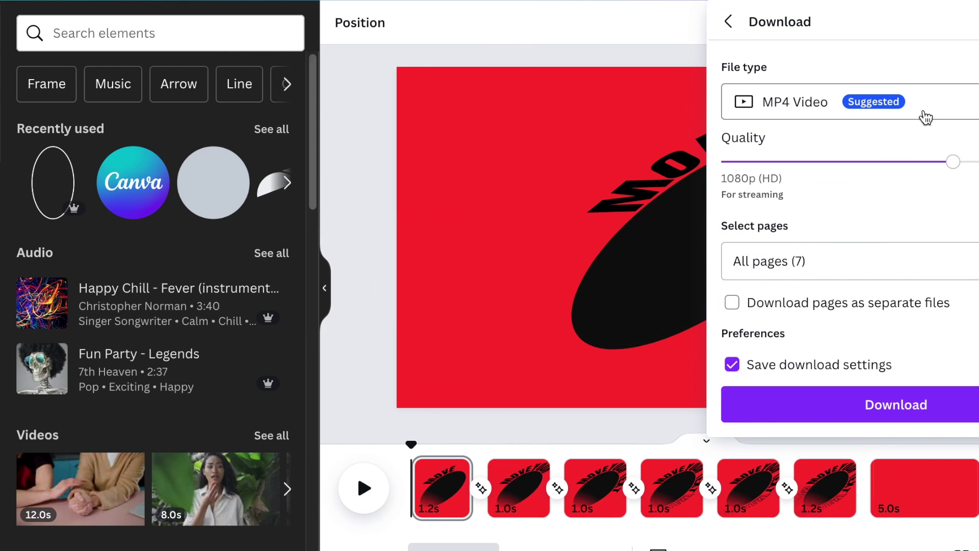
click(850, 260)
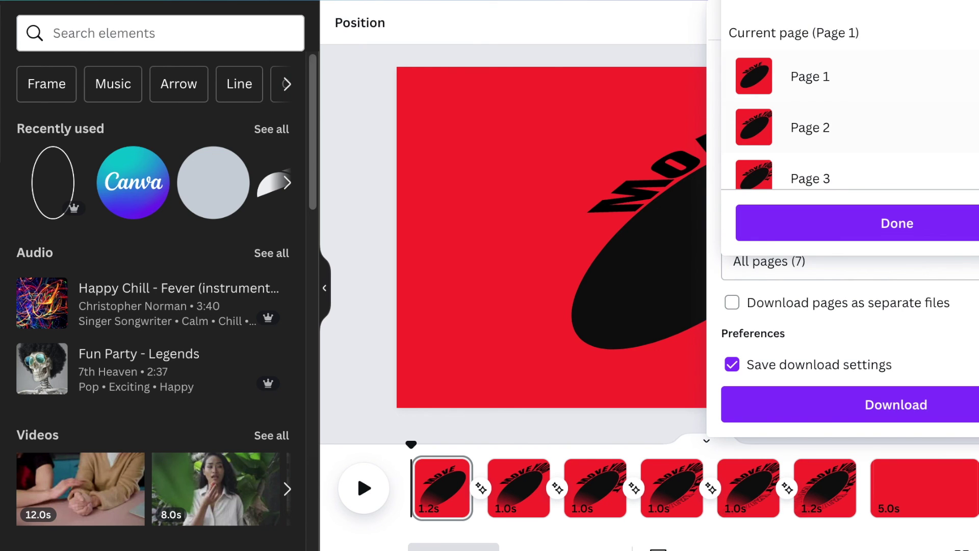